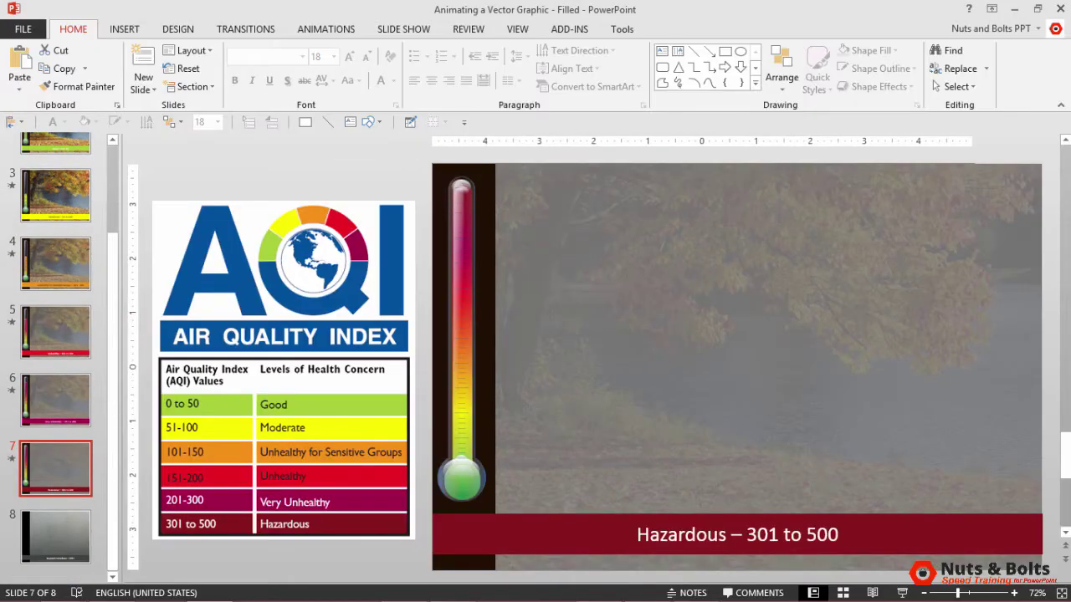
# Shift the fog rectangle to see beneath it and leave the slide show in Gauge_0004
pyautogui.moveTo(608, 220)
pyautogui.mouseDown()
pyautogui.moveTo(661, 263)
pyautogui.moveTo(825, 299)
pyautogui.mouseUp()
pyautogui.press('Escape')
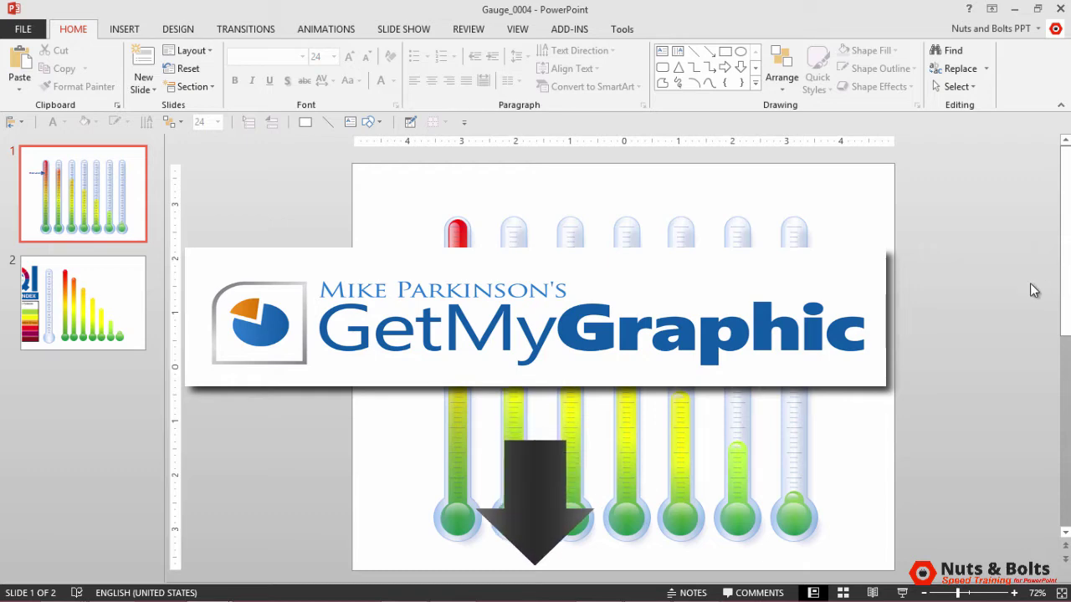
# Go to slide 2 and briefly select, then deselect, the AQI table picture
pyautogui.click(106, 298)
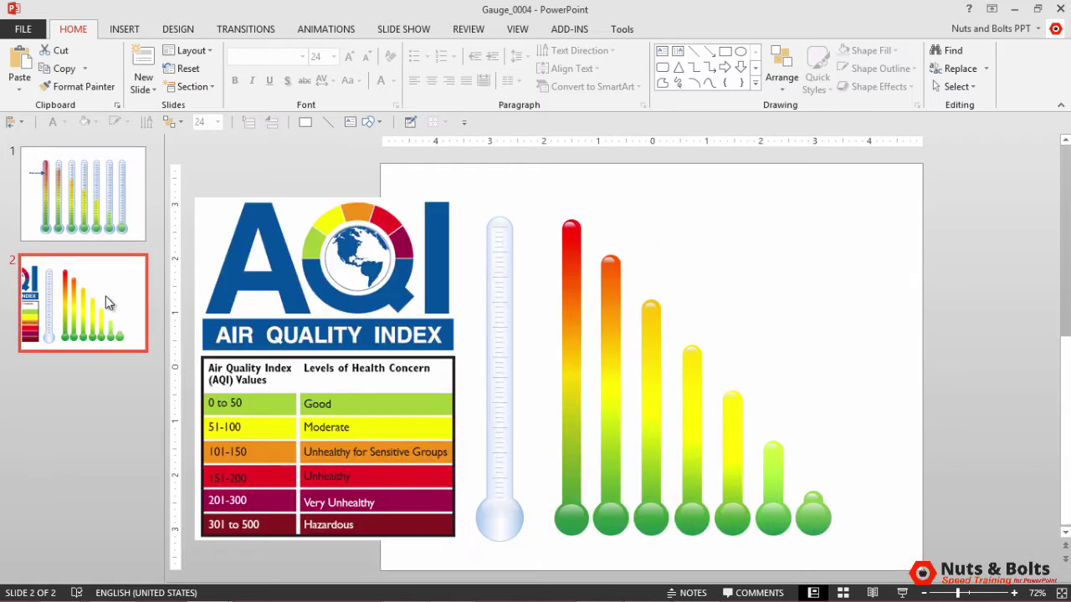
pyautogui.click(314, 283)
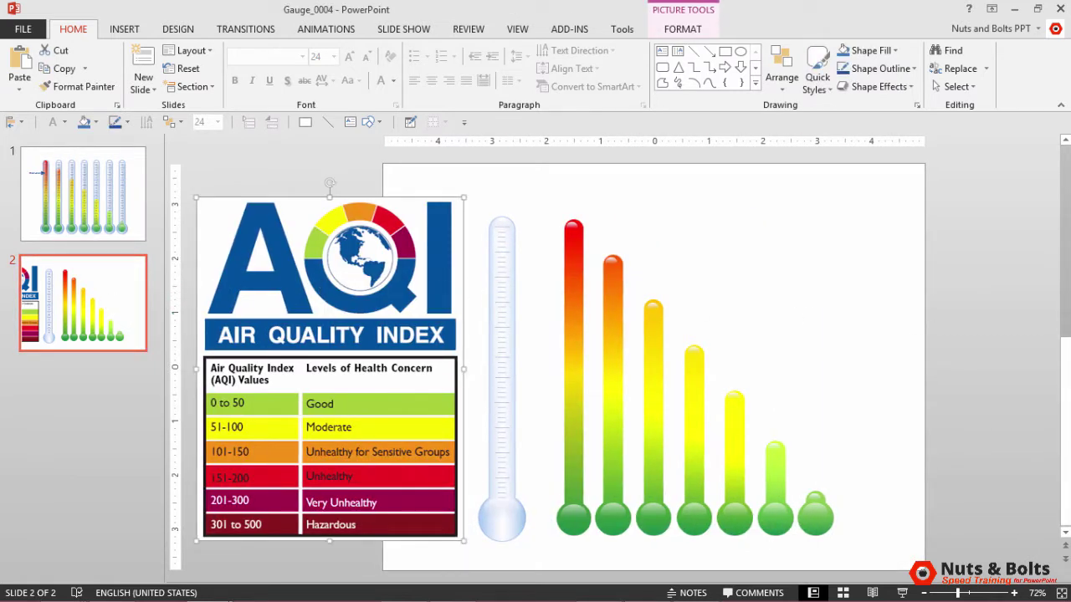
pyautogui.press('Escape')
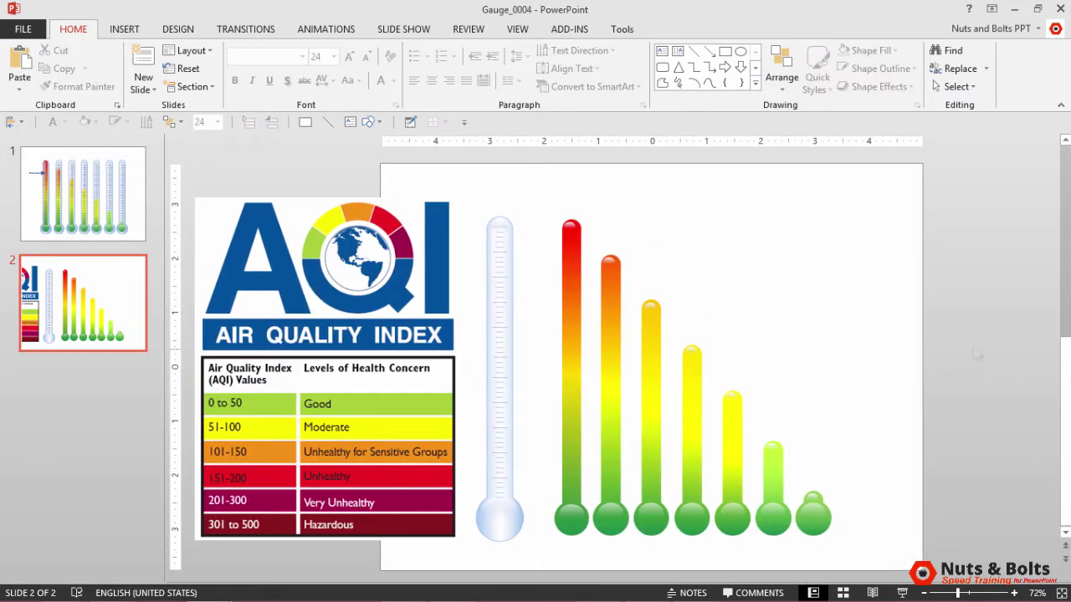
# Select the tallest red thermometer bar and bring up the Drawing Tools Format tab
pyautogui.click(574, 266)
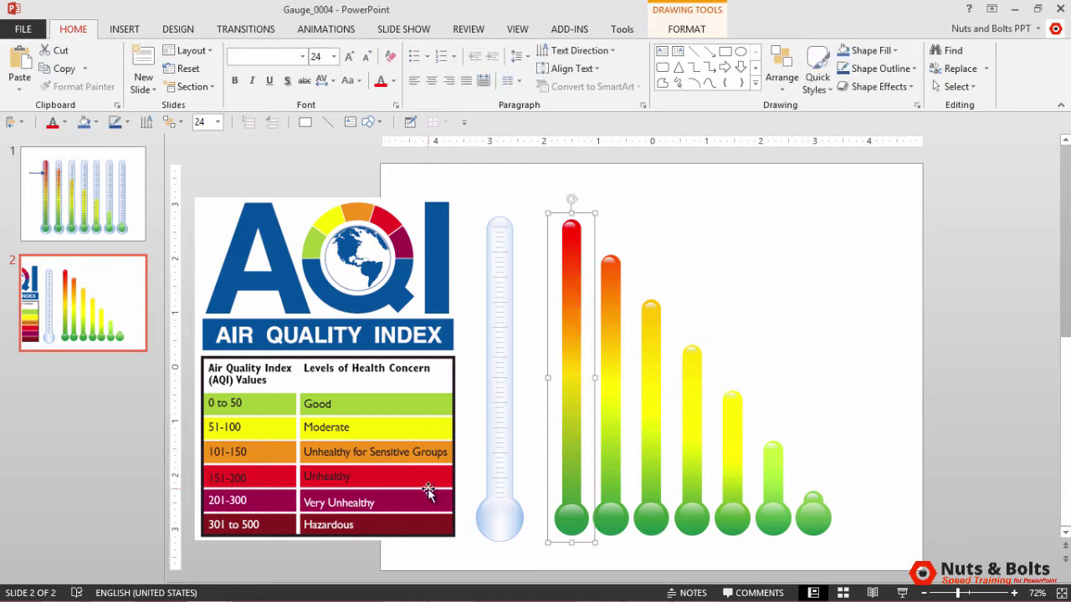
pyautogui.moveTo(525, 186)
pyautogui.mouseDown()
pyautogui.moveTo(853, 577)
pyautogui.moveTo(890, 566)
pyautogui.mouseUp()
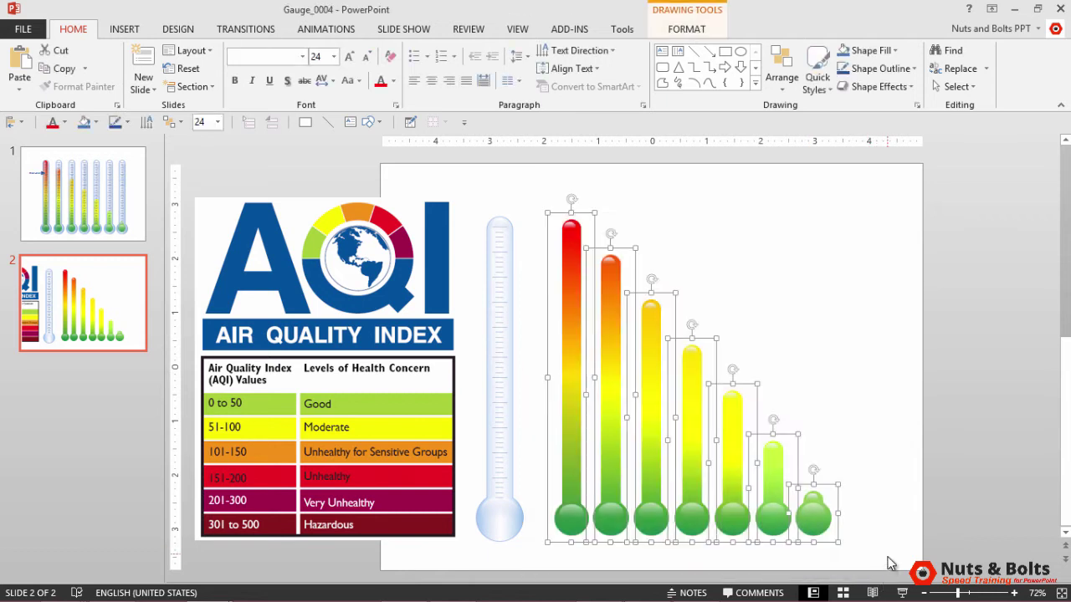
pyautogui.click(965, 511)
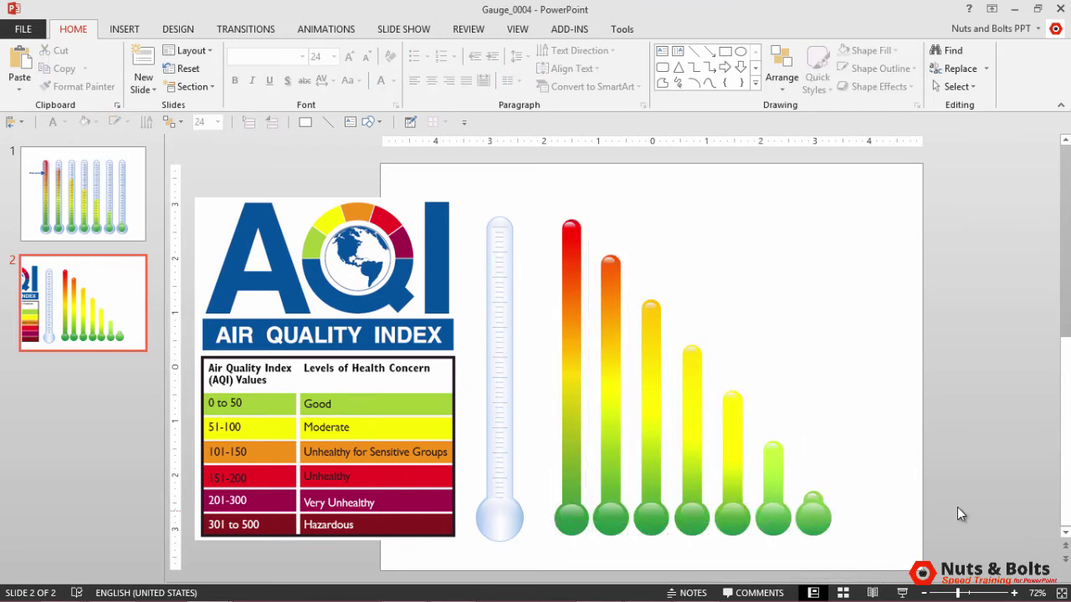
pyautogui.click(577, 319)
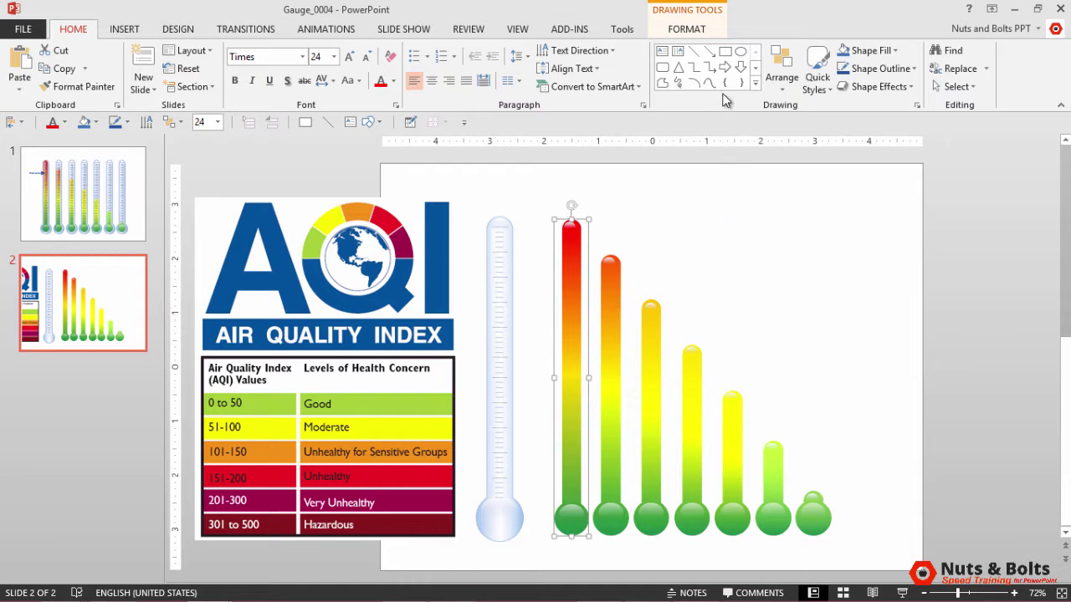
pyautogui.click(687, 28)
# Open the bar's detailed gradient fill settings via Shape Fill > Gradient > More Gradients
pyautogui.click(416, 51)
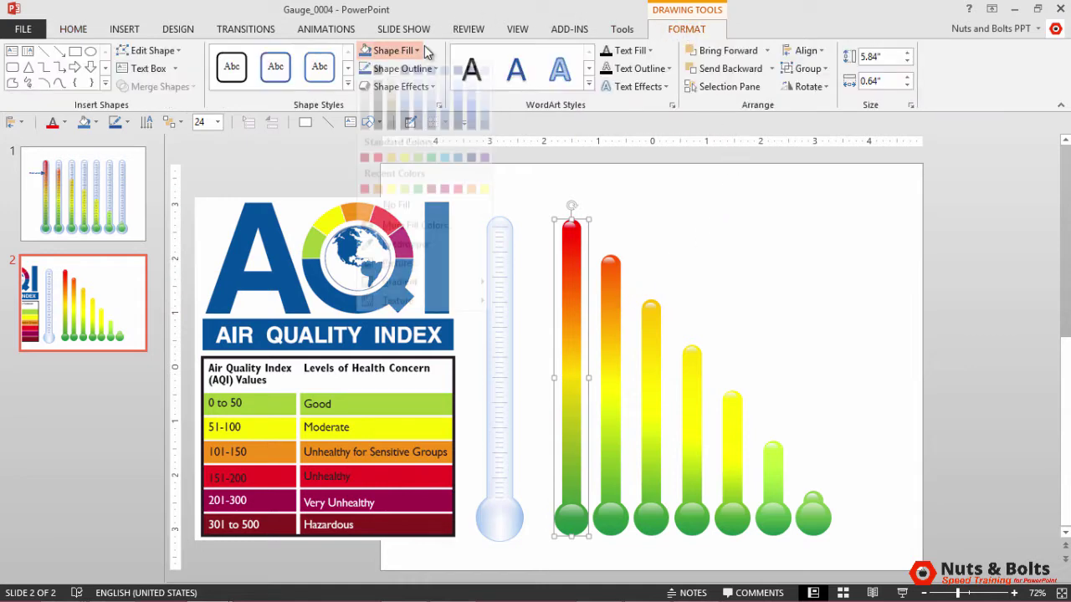
pyautogui.moveTo(430, 296)
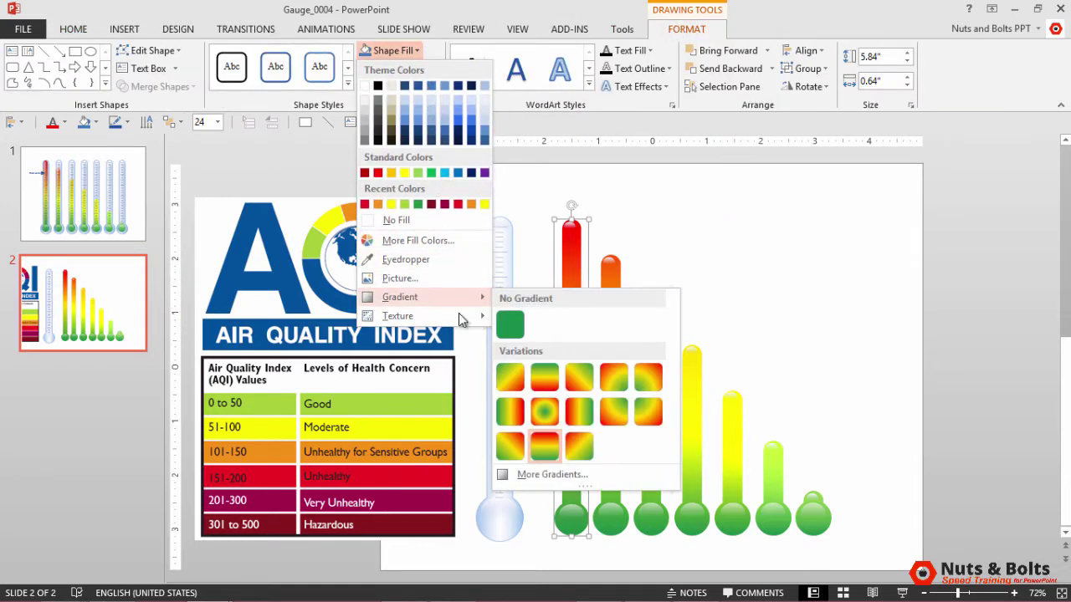
pyautogui.click(570, 473)
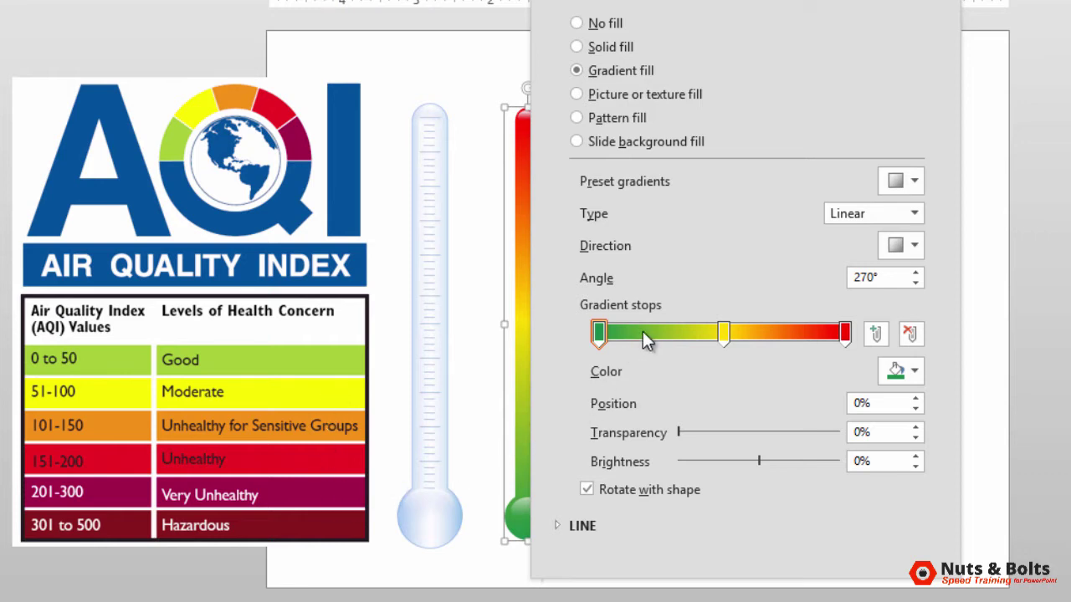
# Add four gradient stops and reposition them, one near 48% and one moved to 25%
pyautogui.click(876, 335)
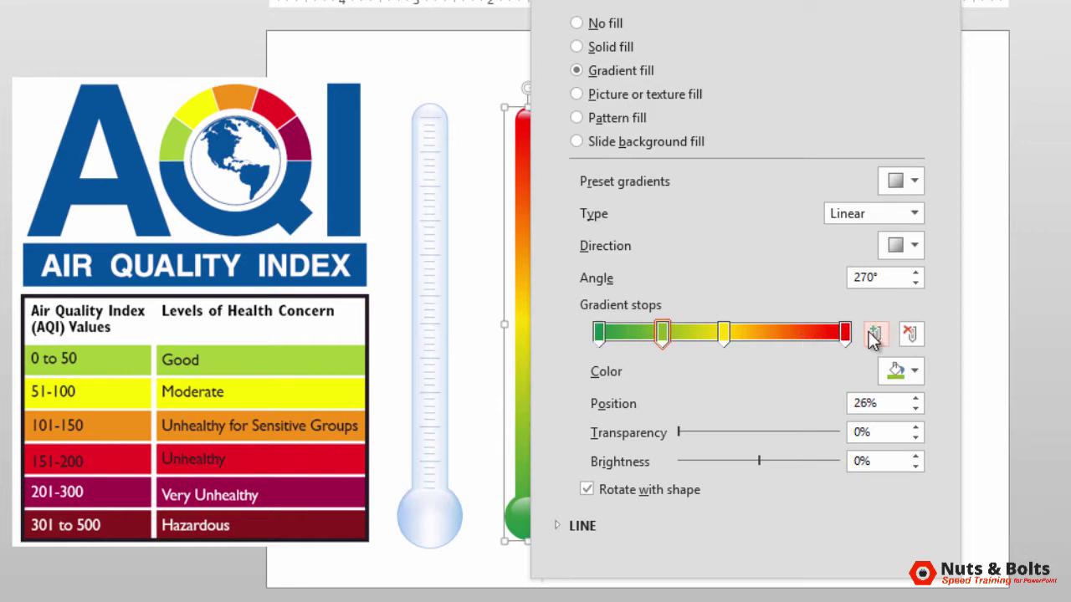
pyautogui.click(875, 335)
pyautogui.click(875, 336)
pyautogui.click(875, 335)
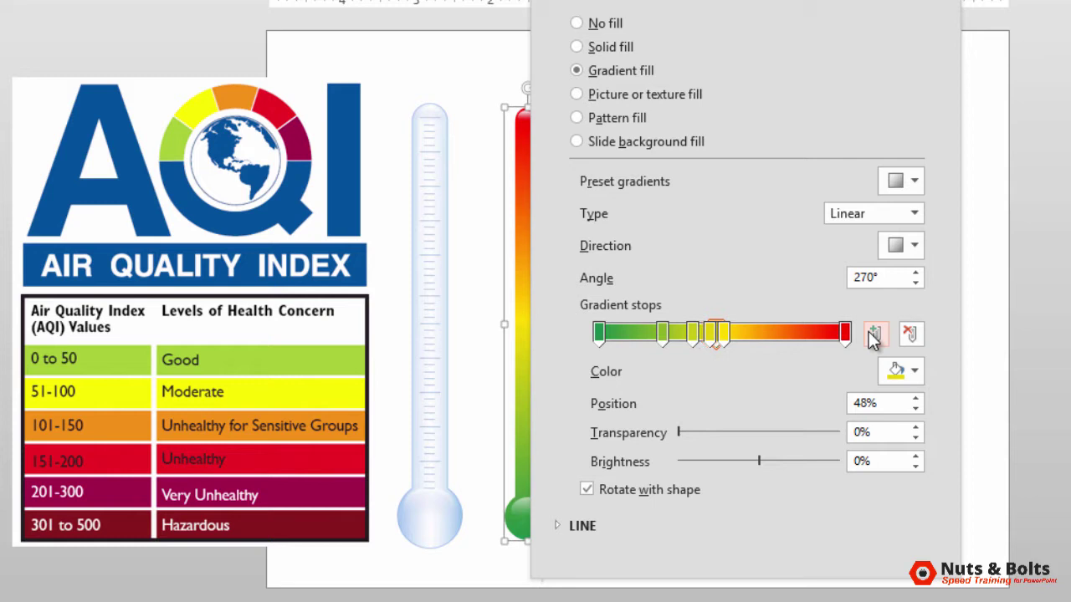
pyautogui.moveTo(741, 335)
pyautogui.mouseDown()
pyautogui.moveTo(813, 336)
pyautogui.moveTo(745, 339)
pyautogui.mouseUp()
pyautogui.click(697, 335)
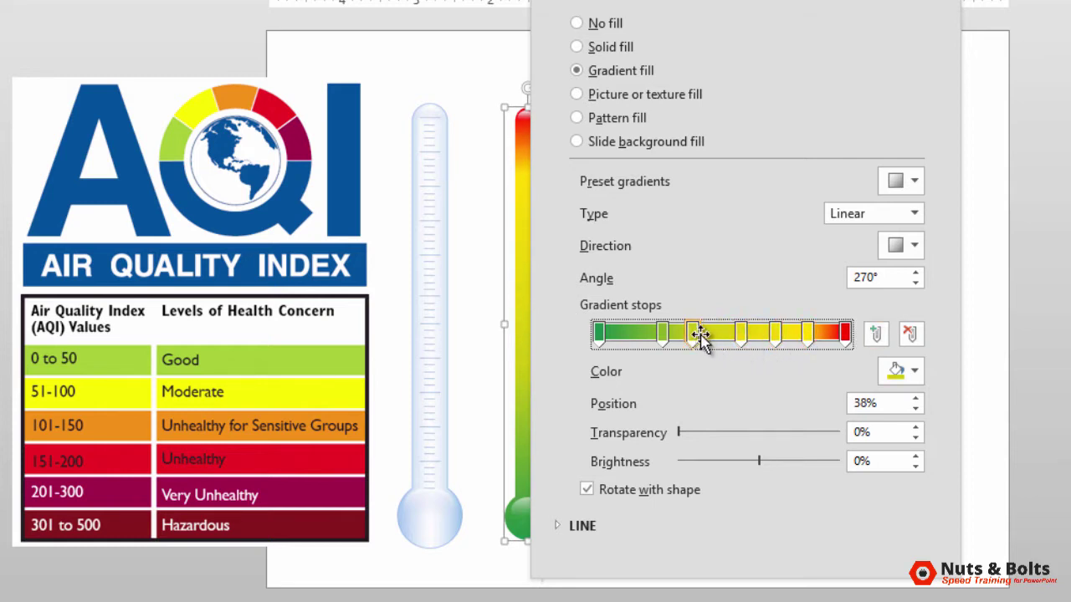
pyautogui.moveTo(658, 335); pyautogui.dragTo(647, 339)
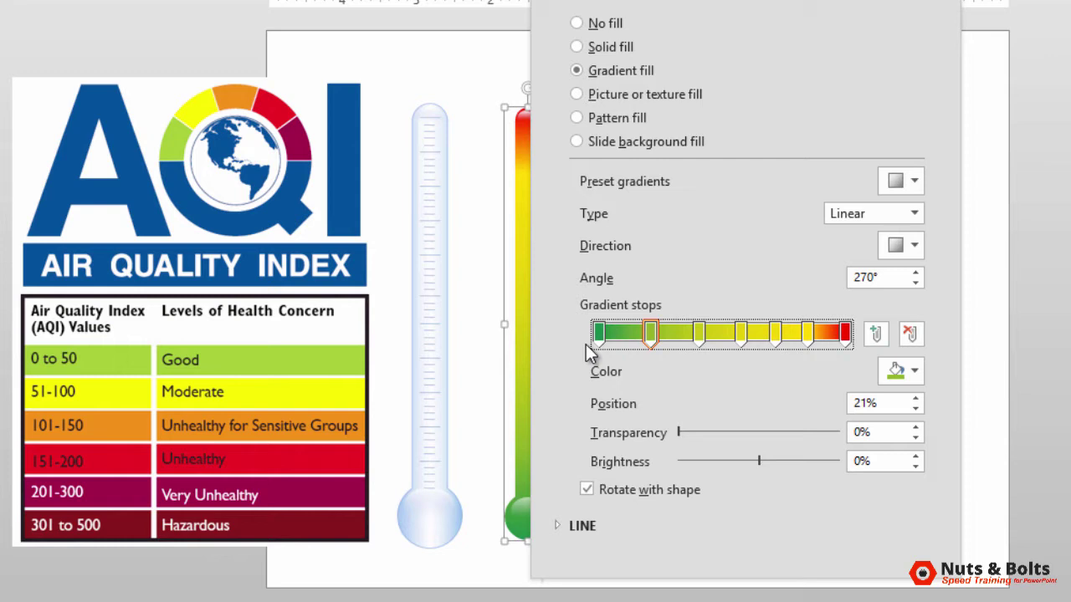
# Eyedropper the AQI table's green onto stop 2 and its yellow onto stop 3
pyautogui.click(909, 370)
pyautogui.click(895, 343)
pyautogui.click(374, 348)
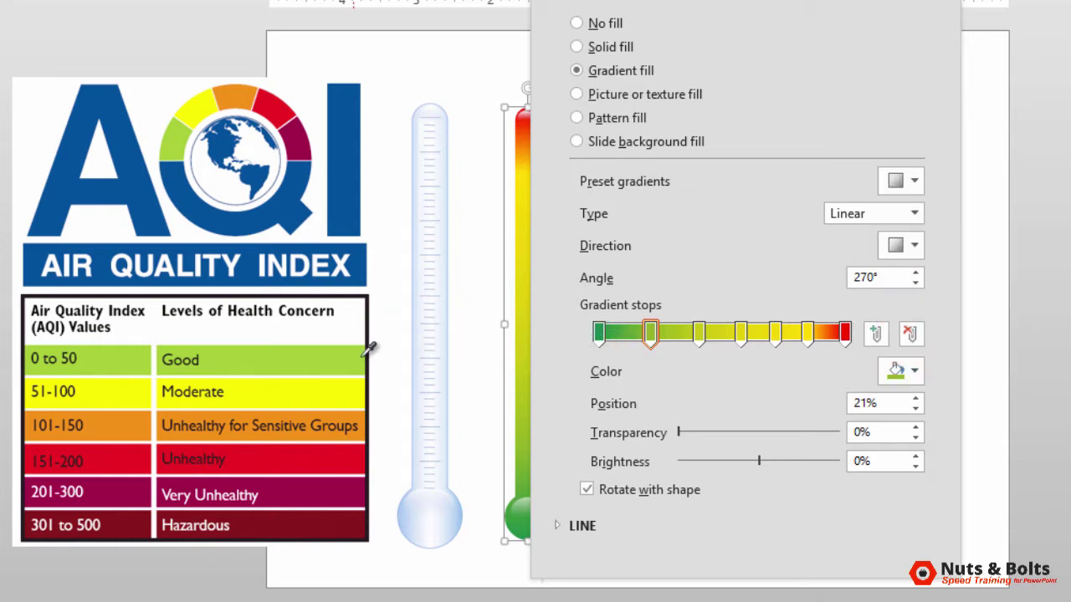
pyautogui.click(699, 333)
pyautogui.click(912, 371)
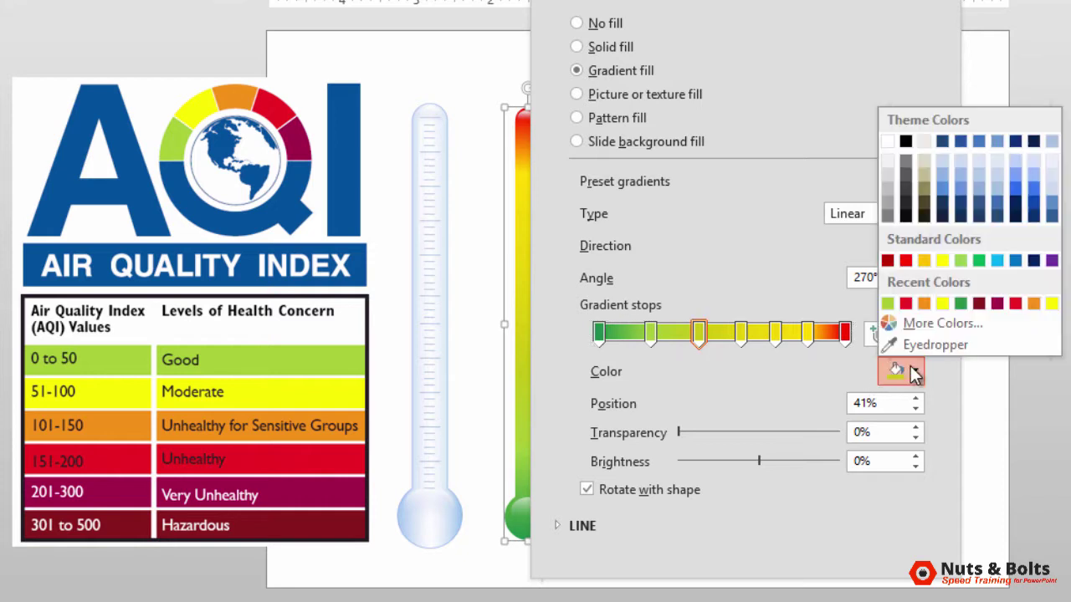
pyautogui.click(918, 347)
pyautogui.click(345, 387)
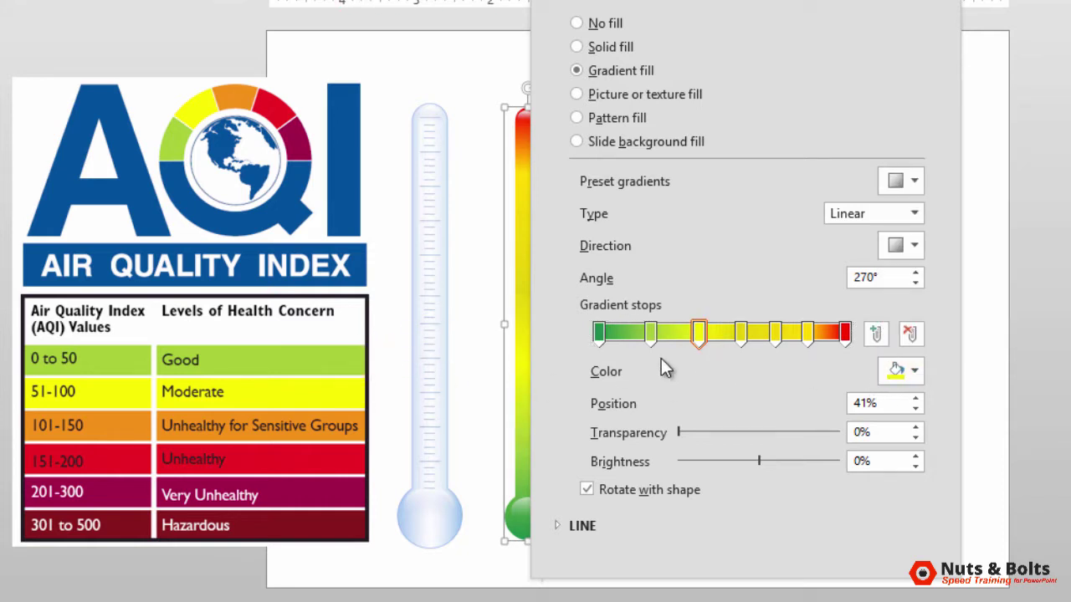
# Sample the fourth stop's colour from the table and move the maroon stop to 82%
pyautogui.click(741, 333)
pyautogui.click(914, 373)
pyautogui.click(899, 347)
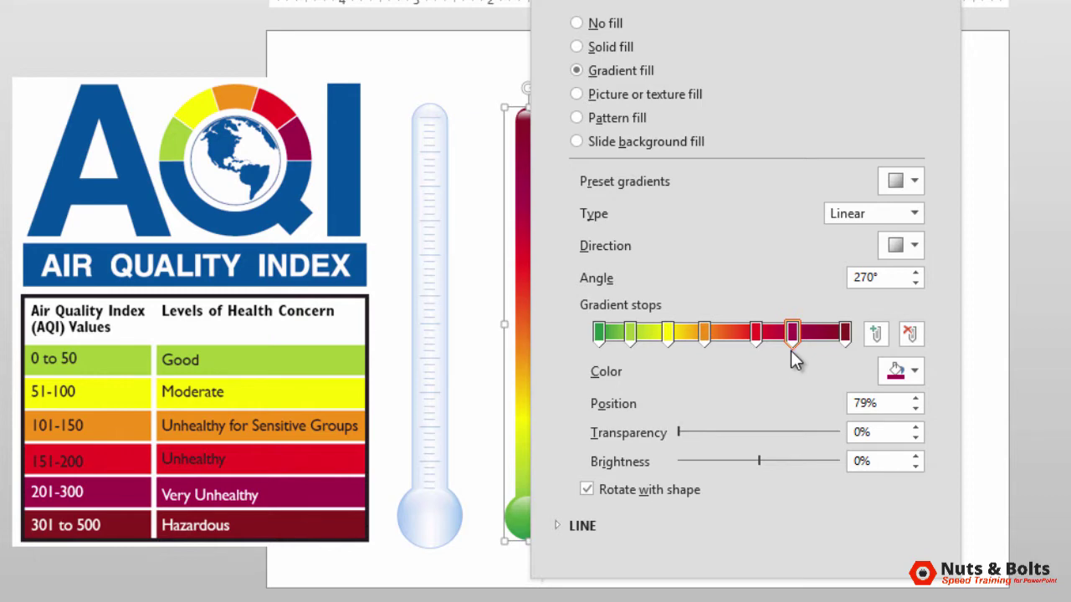
pyautogui.moveTo(792, 343); pyautogui.dragTo(801, 344)
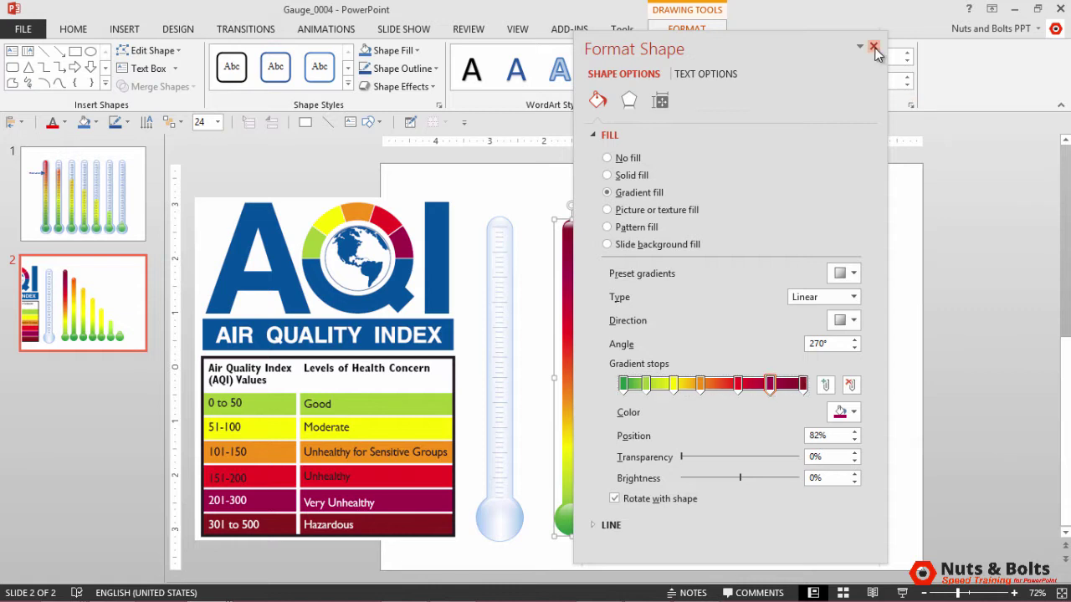
# Close the Format Shape pane and Format Painter the AQI gradient onto the next five bars
pyautogui.click(873, 48)
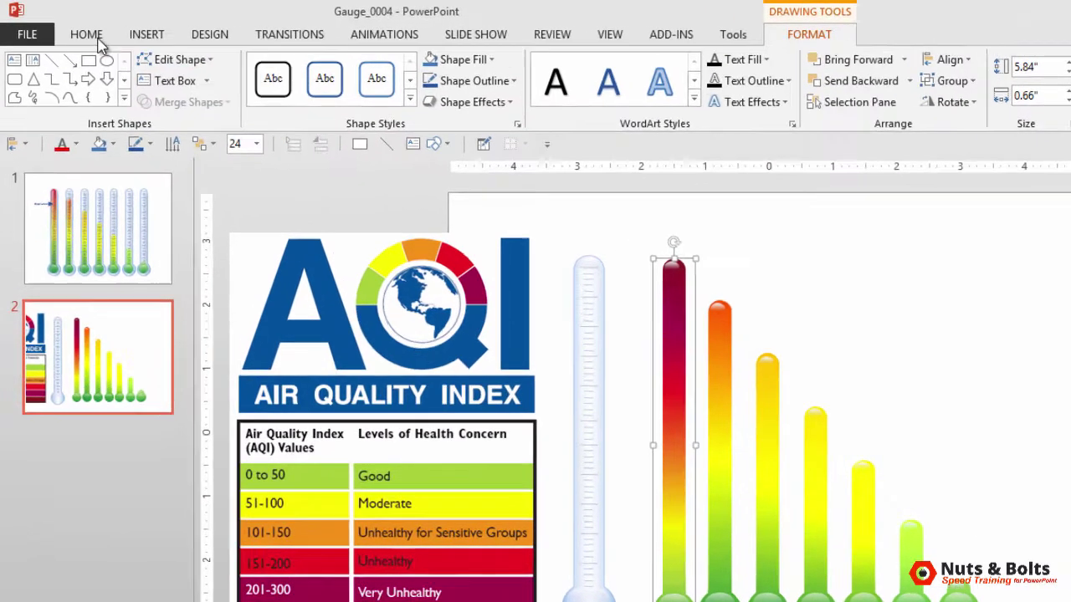
pyautogui.click(84, 30)
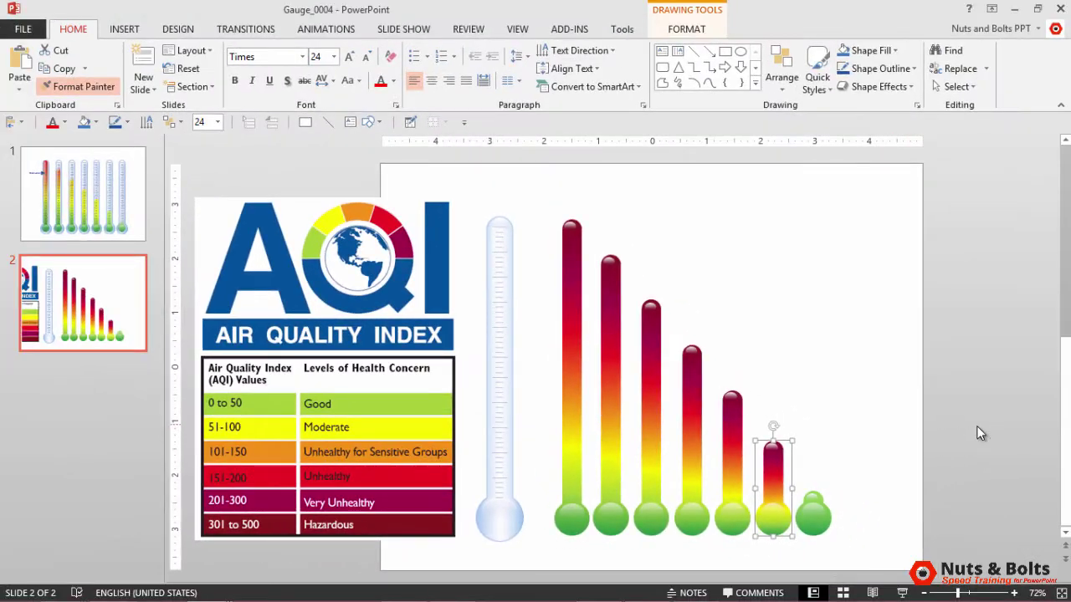
pyautogui.click(990, 428)
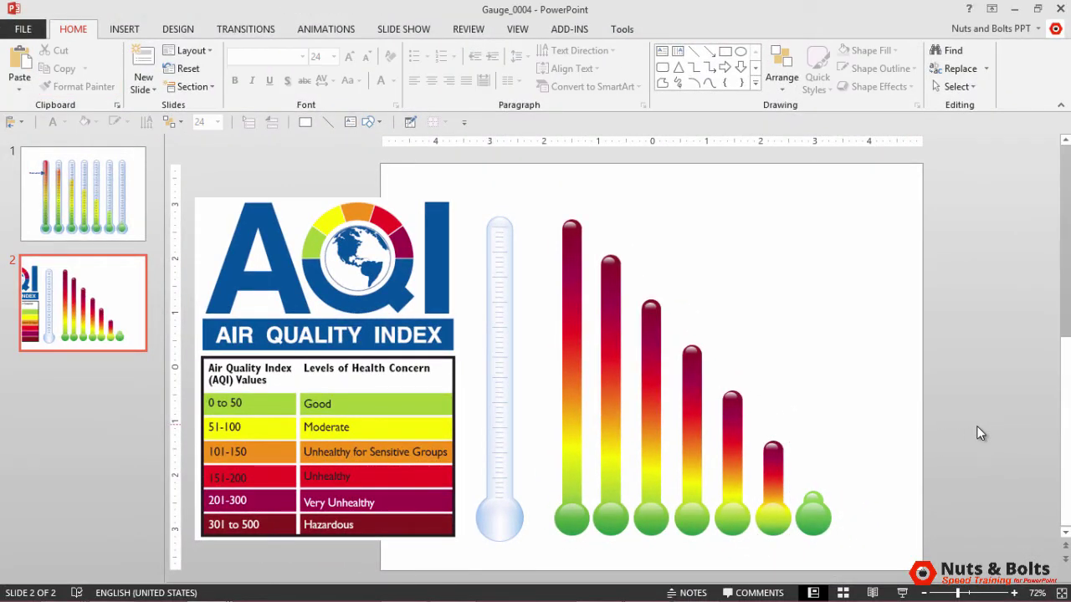
pyautogui.click(617, 320)
# Remove the 100% gradient stop from the second bar's fill
pyautogui.click(685, 36)
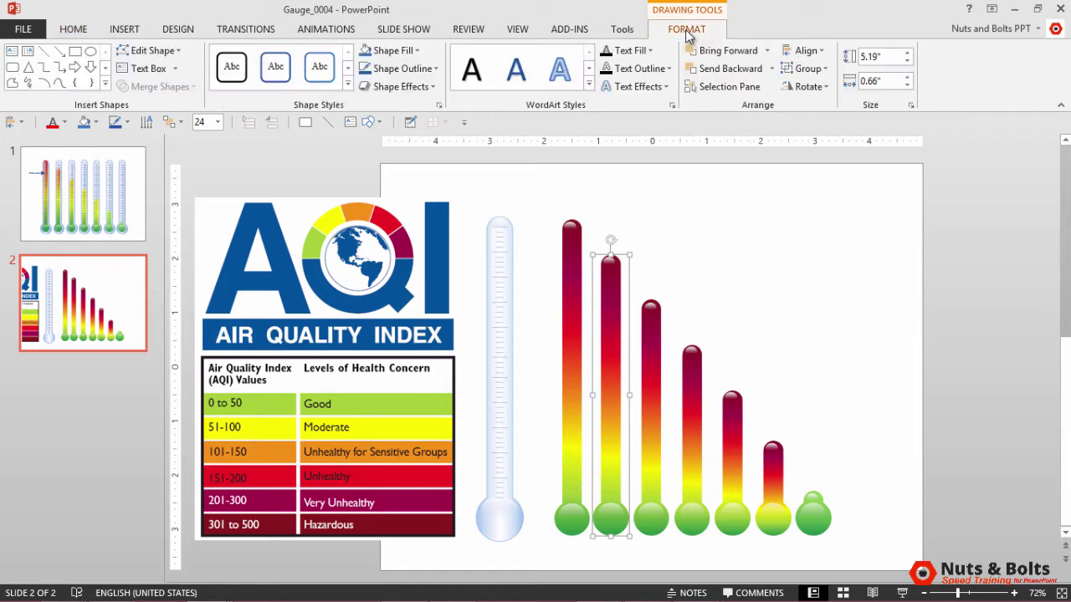
pyautogui.click(416, 52)
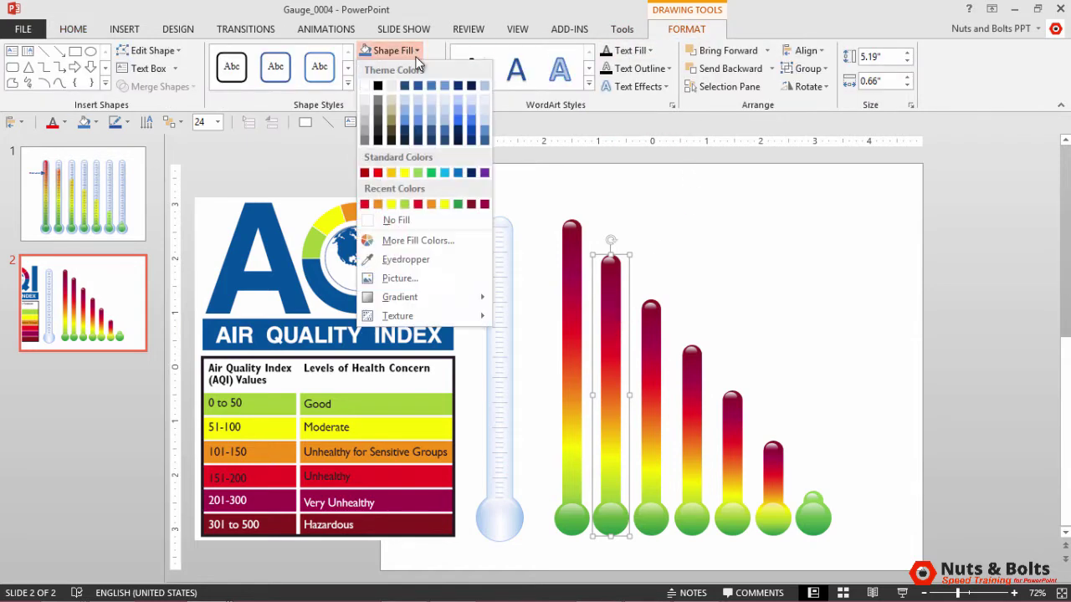
pyautogui.moveTo(447, 303)
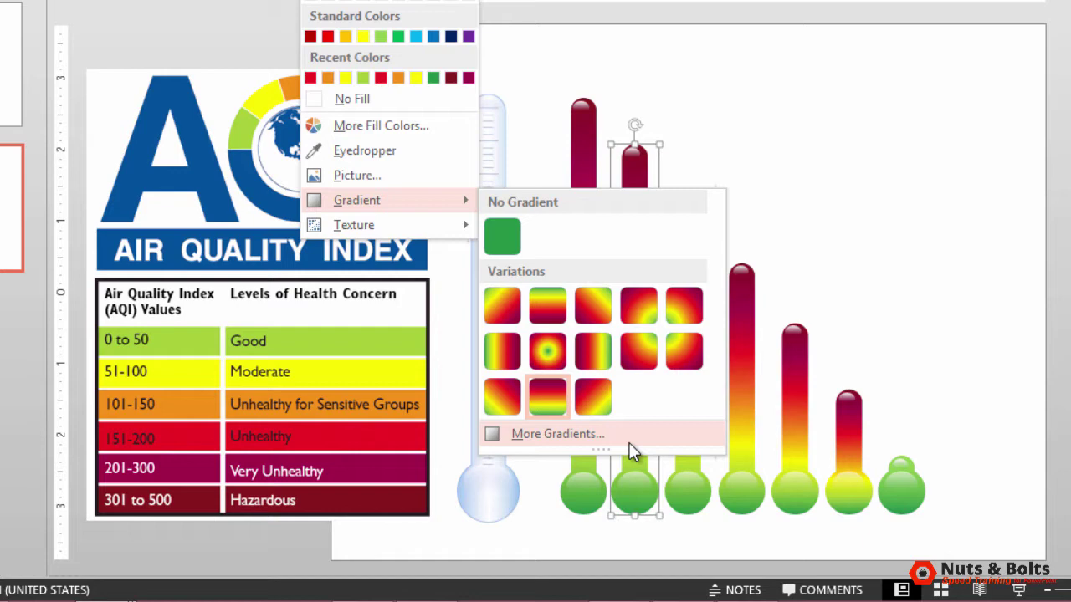
pyautogui.click(627, 444)
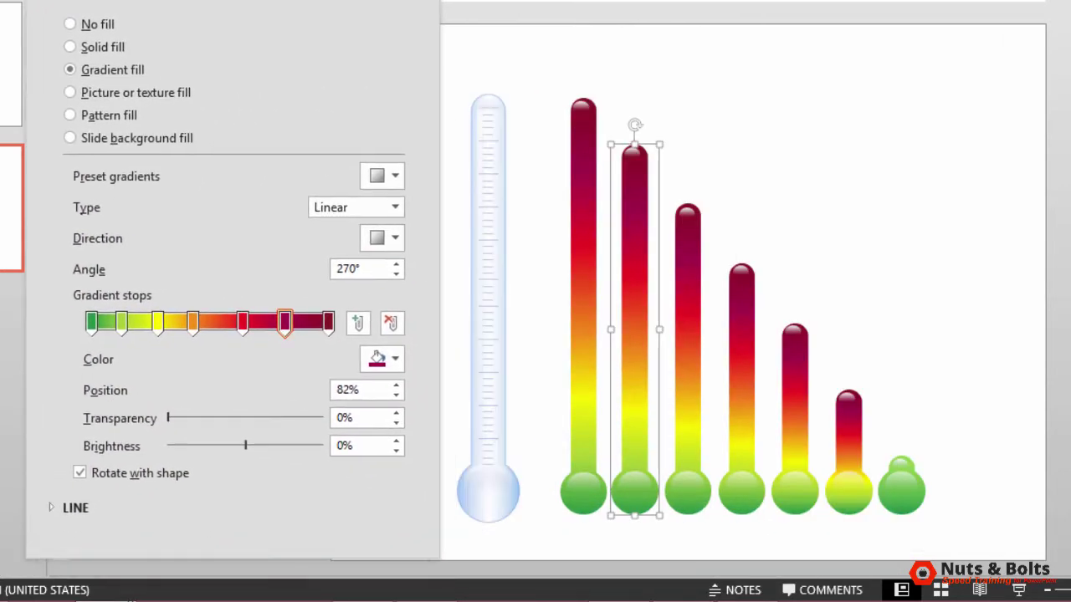
pyautogui.click(328, 322)
pyautogui.click(390, 323)
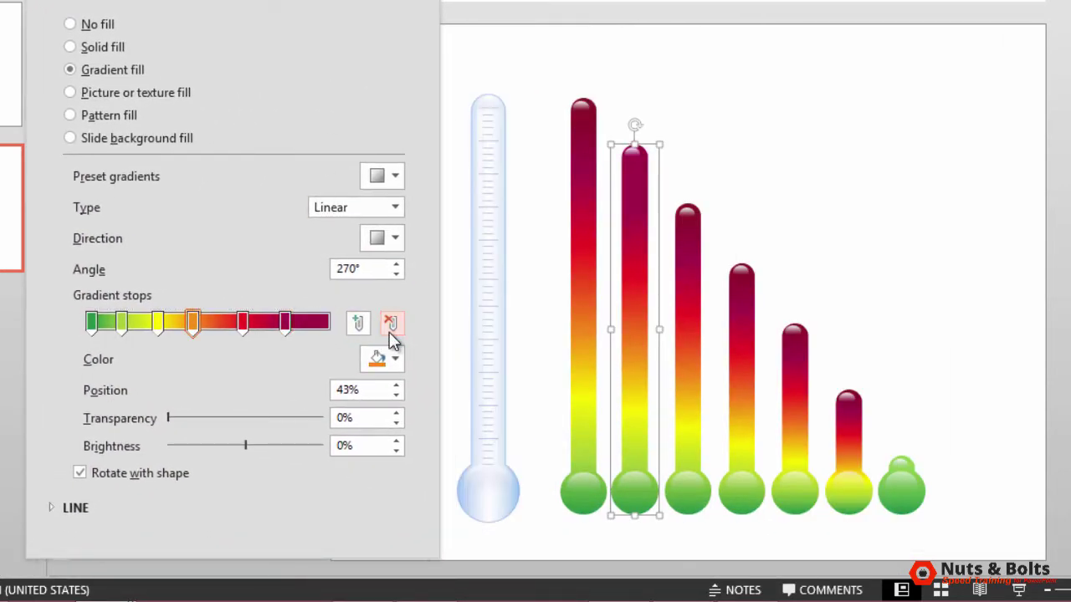
# Remove the 100% and 82% gradient stops from the third bar
pyautogui.click(681, 308)
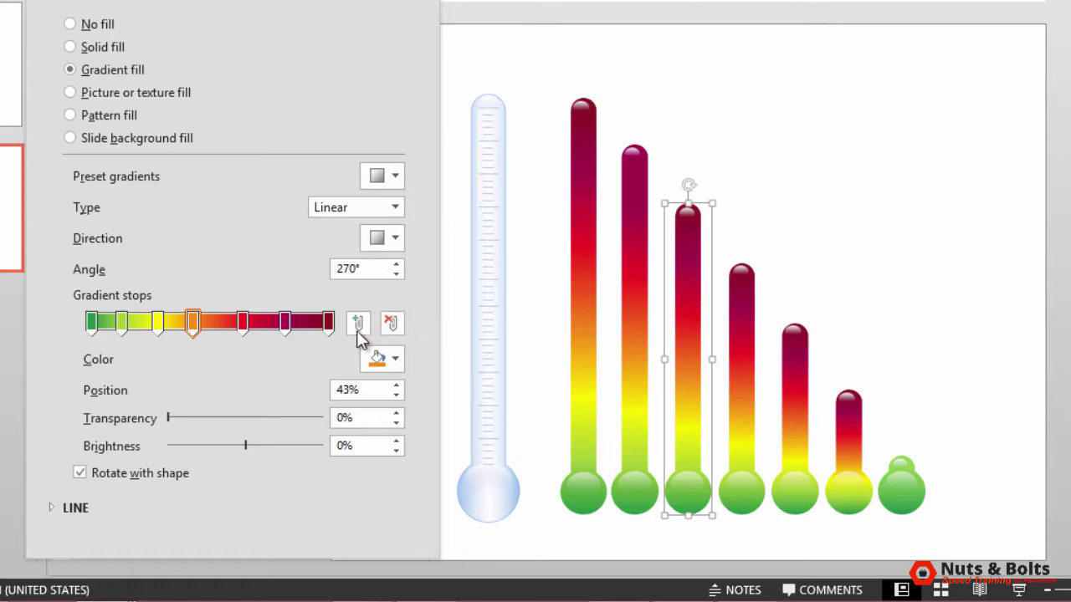
pyautogui.click(390, 323)
pyautogui.click(285, 322)
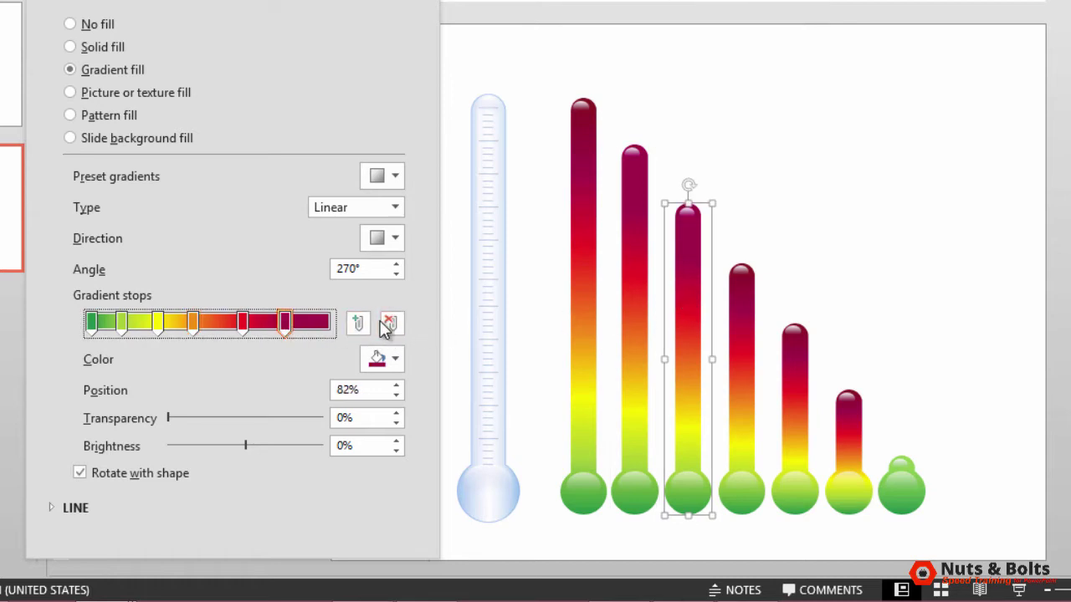
pyautogui.click(390, 324)
# Strip the fourth bar's 100%, 82% and 64% stops so it tops out orange
pyautogui.click(736, 375)
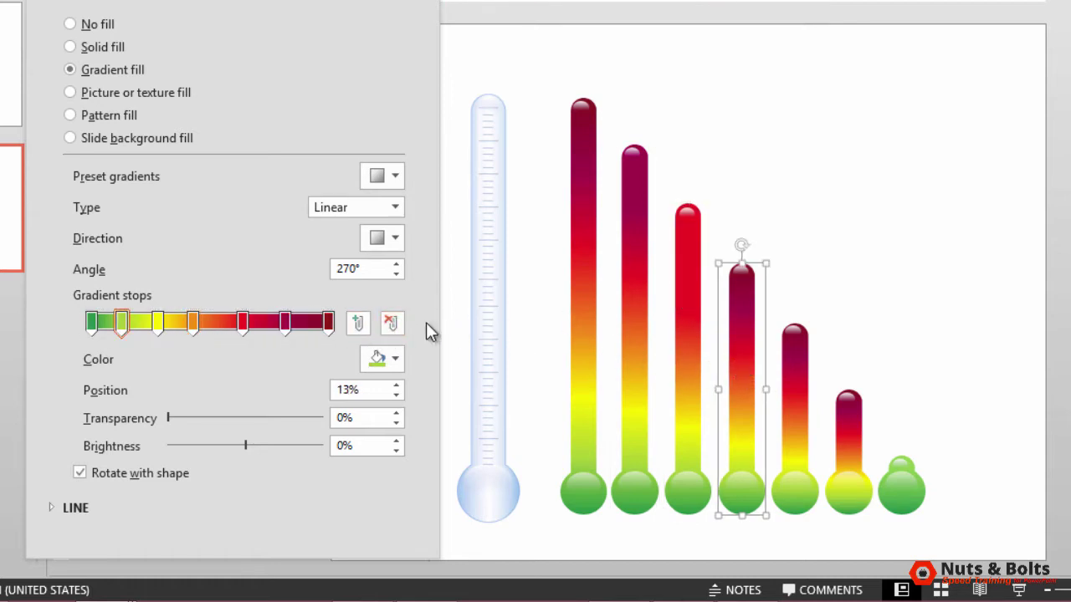
pyautogui.click(328, 323)
pyautogui.click(390, 323)
pyautogui.click(285, 322)
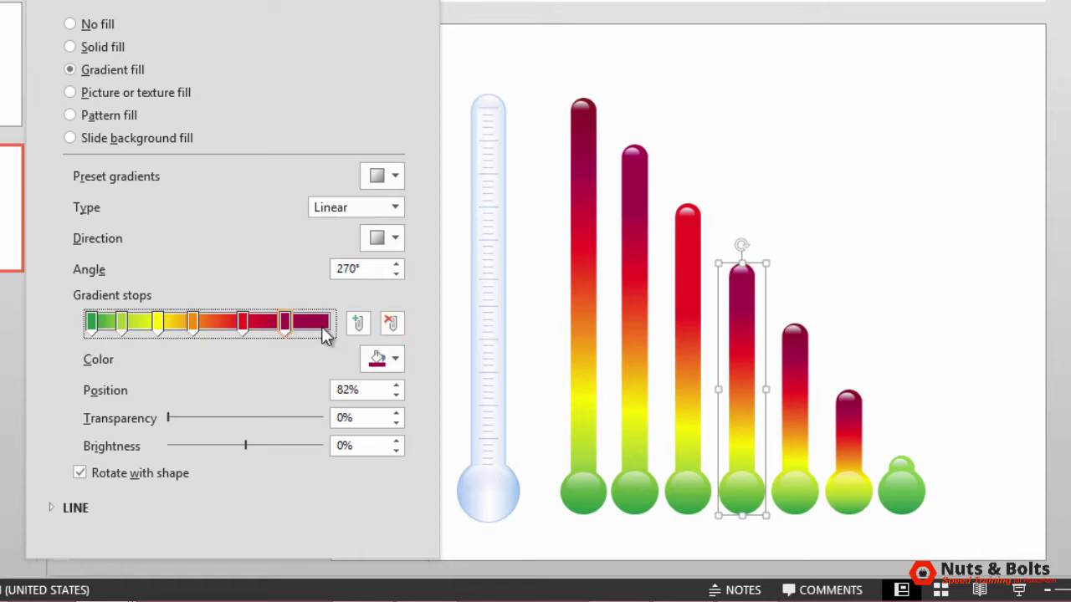
pyautogui.click(389, 324)
pyautogui.click(243, 322)
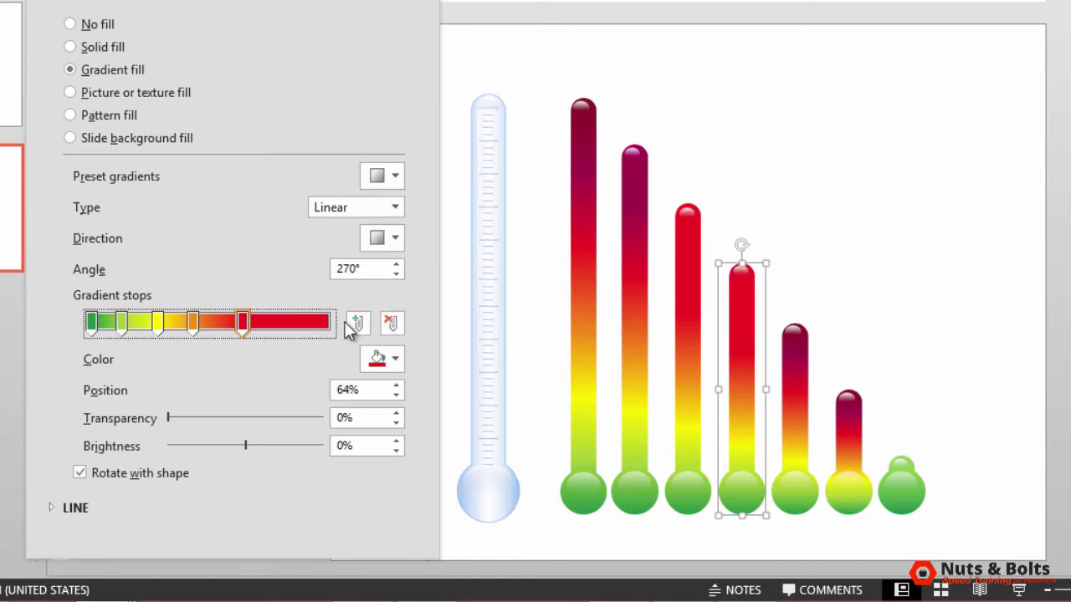
pyautogui.click(390, 324)
# Raise the orange stop, the yellow stop to about 45% and the green stop to 26%
pyautogui.moveTo(188, 320); pyautogui.dragTo(246, 328)
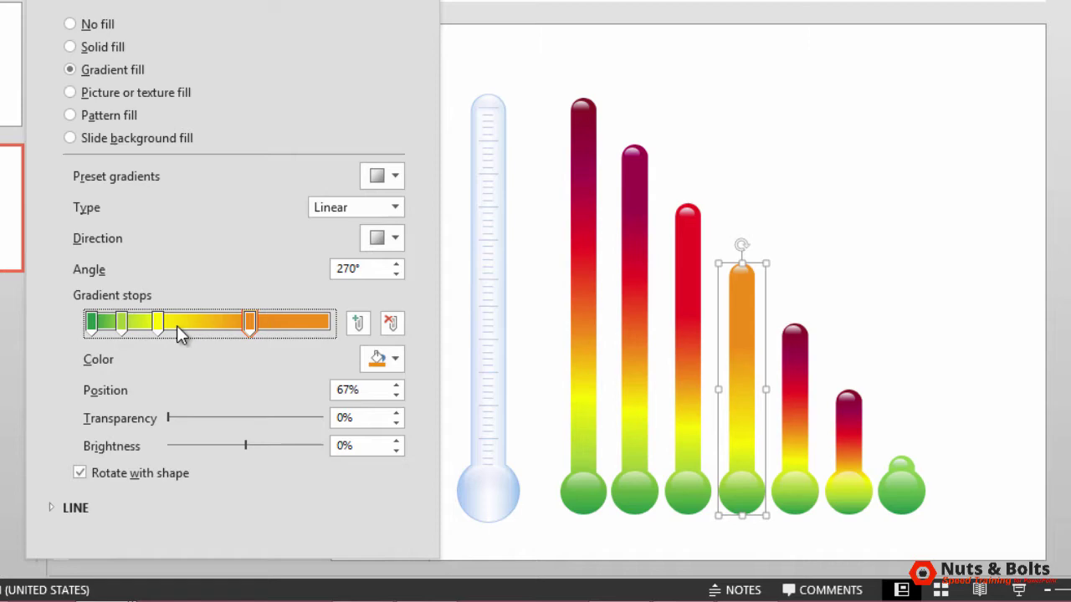
pyautogui.moveTo(157, 323); pyautogui.dragTo(198, 324)
pyautogui.moveTo(122, 323); pyautogui.dragTo(157, 323)
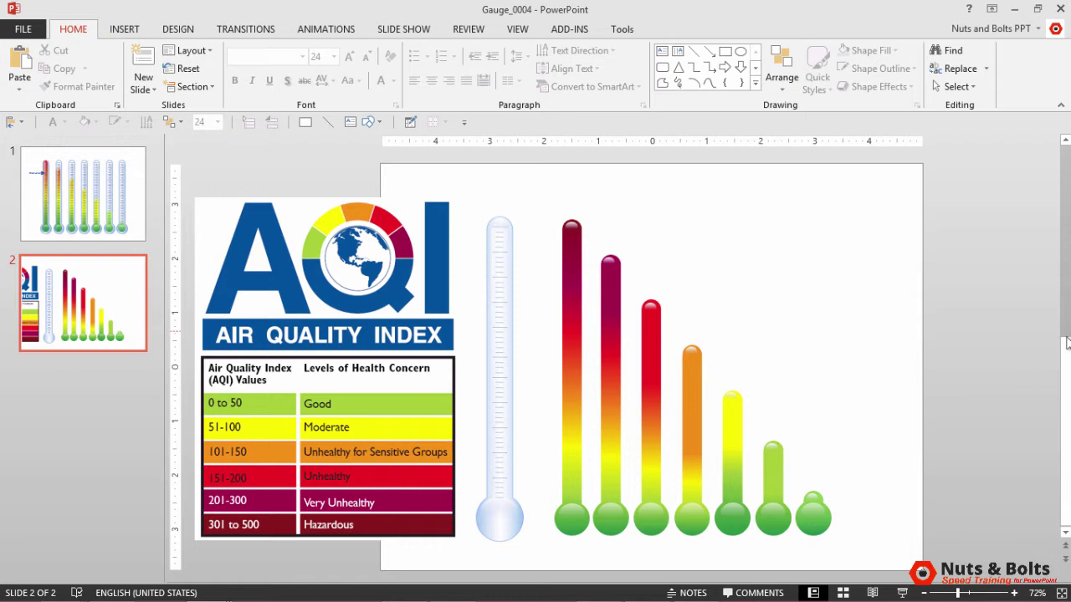
# Marquee-select each coloured bar in turn, then all seven bars together
pyautogui.moveTo(872, 552); pyautogui.dragTo(790, 478)
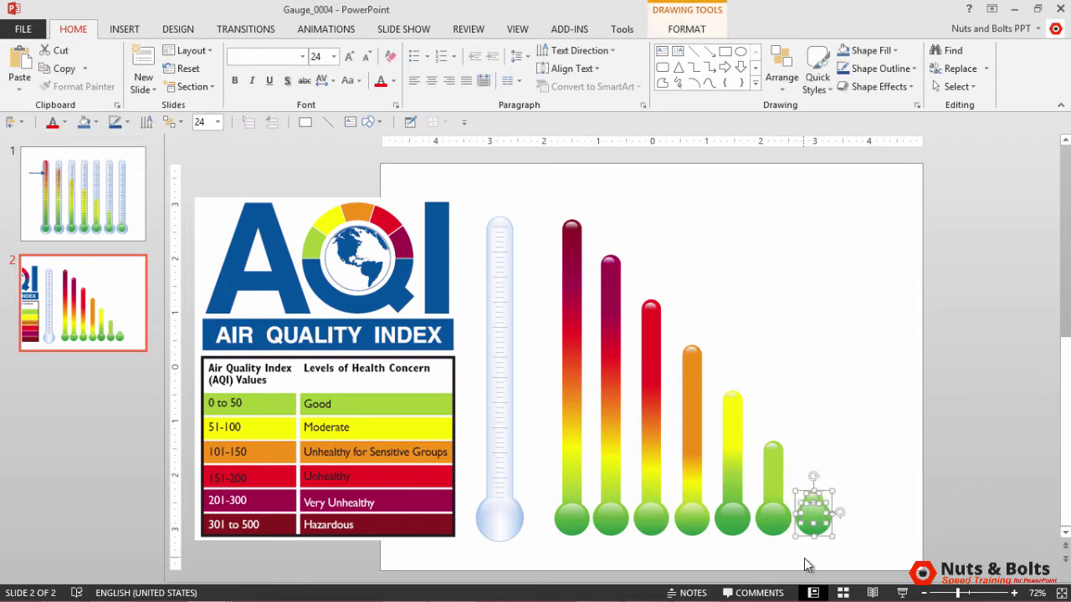
pyautogui.moveTo(799, 553); pyautogui.dragTo(755, 442)
pyautogui.moveTo(762, 552); pyautogui.dragTo(717, 427)
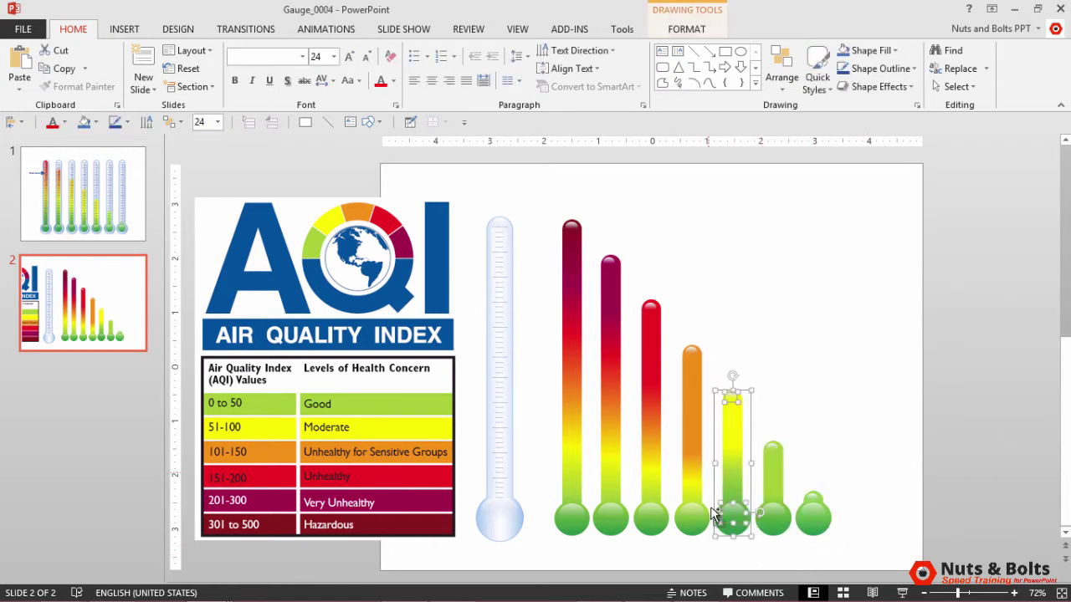
pyautogui.moveTo(720, 552); pyautogui.dragTo(665, 334)
pyautogui.moveTo(679, 551); pyautogui.dragTo(599, 251)
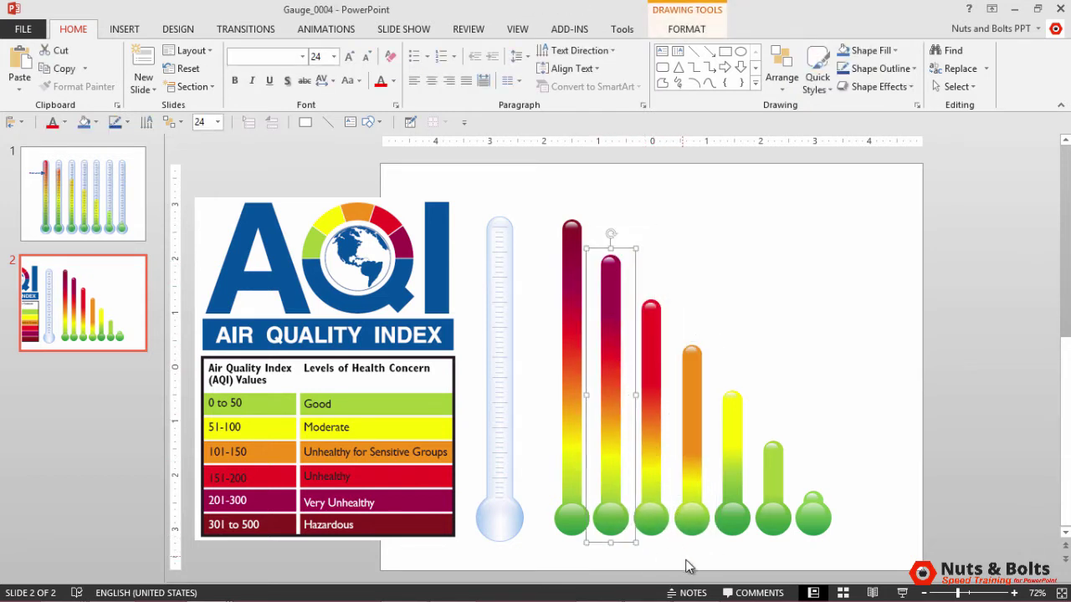
pyautogui.moveTo(684, 559); pyautogui.dragTo(638, 281)
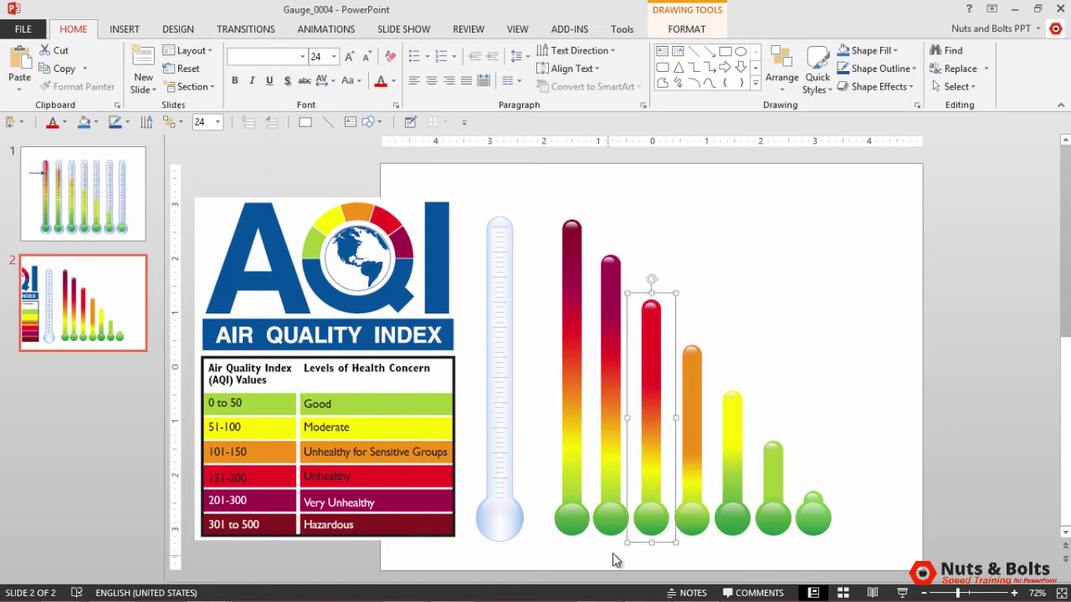
pyautogui.moveTo(606, 552); pyautogui.dragTo(548, 205)
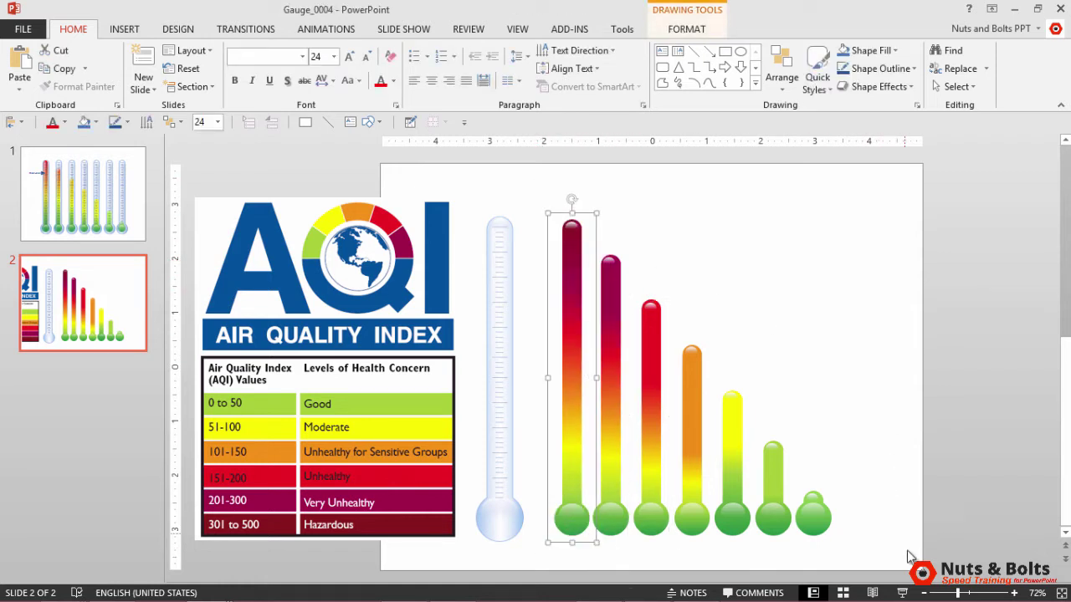
pyautogui.moveTo(895, 557); pyautogui.dragTo(544, 202)
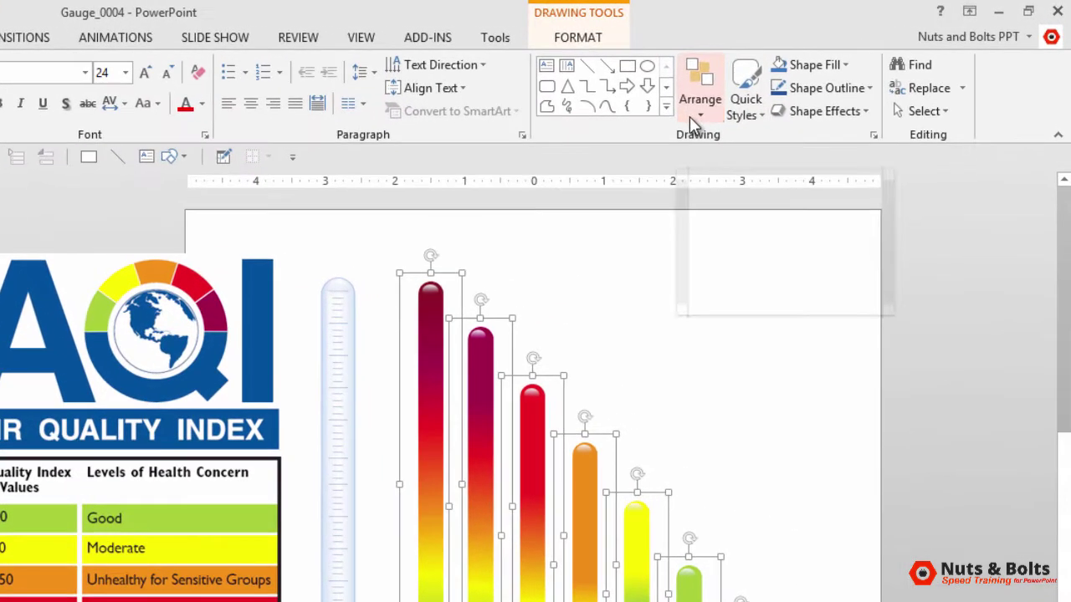
# Align the seven bars centred into a single column
pyautogui.click(778, 84)
pyautogui.moveTo(741, 377)
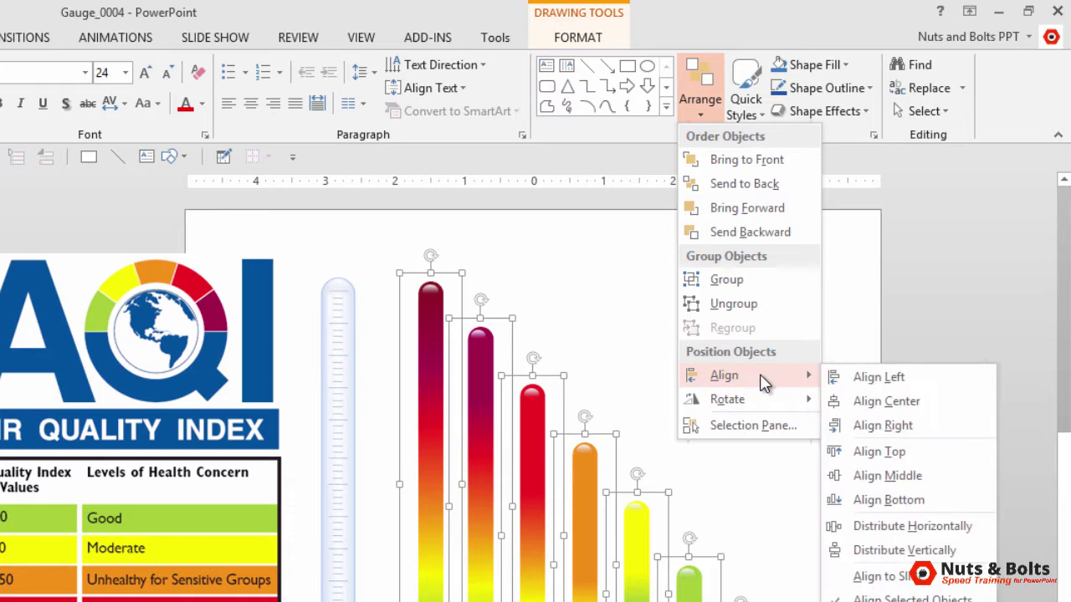
pyautogui.click(850, 404)
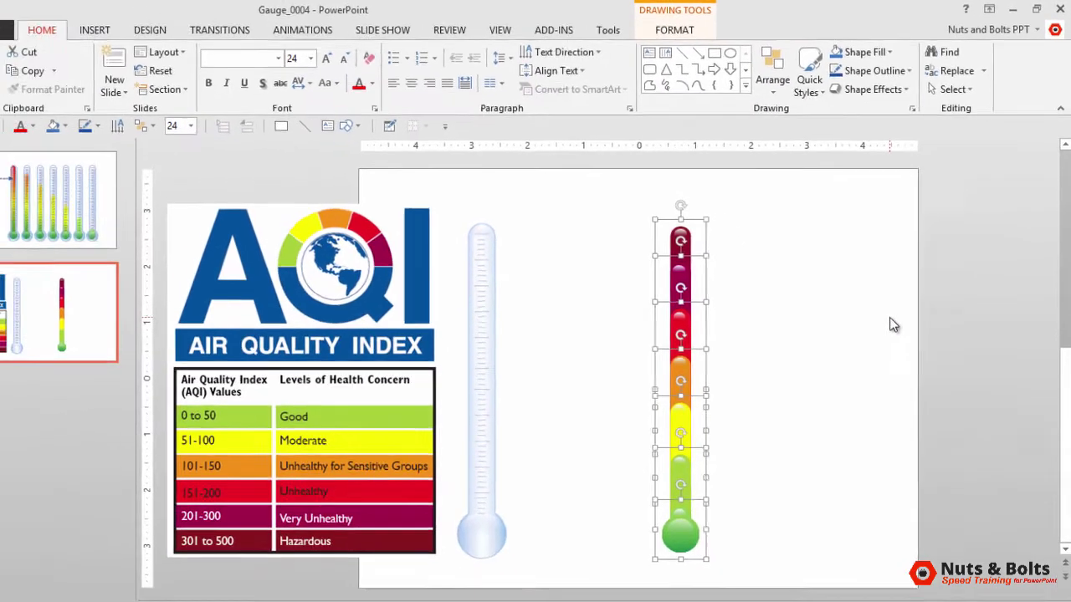
pyautogui.click(841, 400)
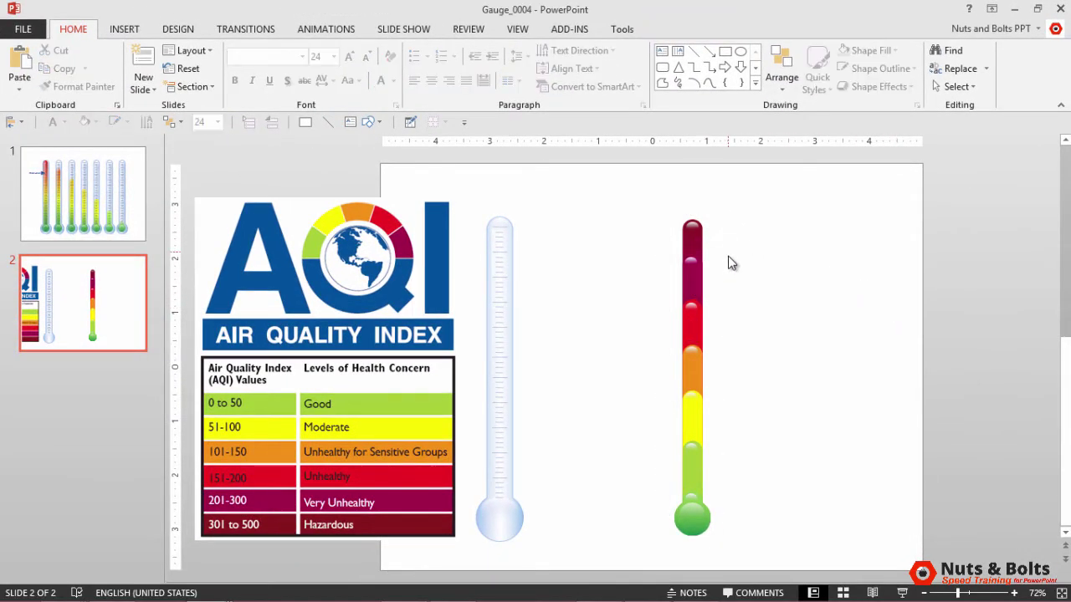
# Bring the full-height bar to the front and test-move it to inspect the stack, then undo
pyautogui.click(693, 227)
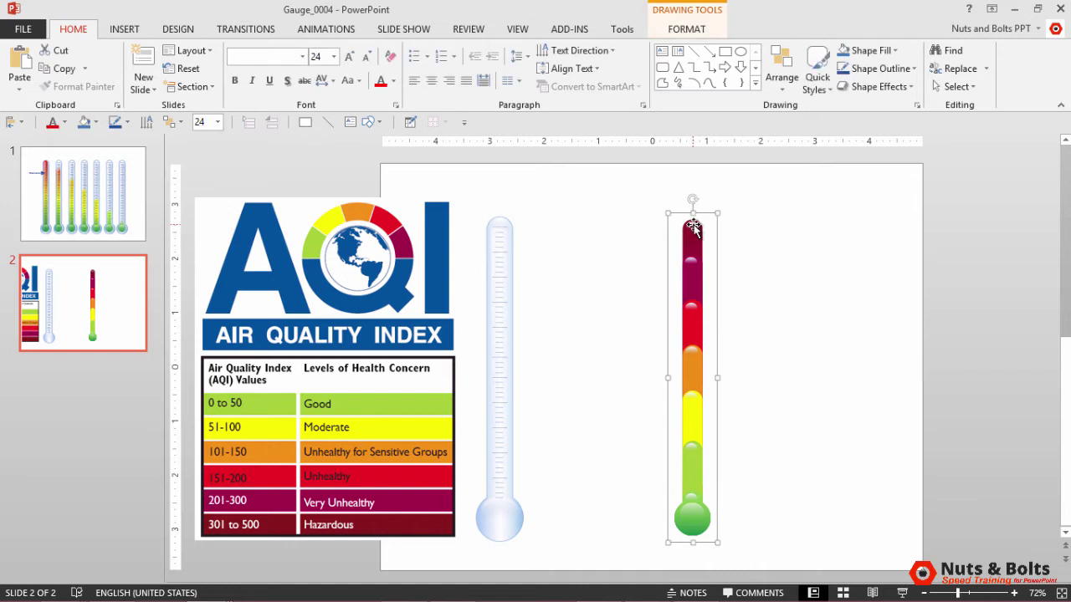
pyautogui.click(695, 255)
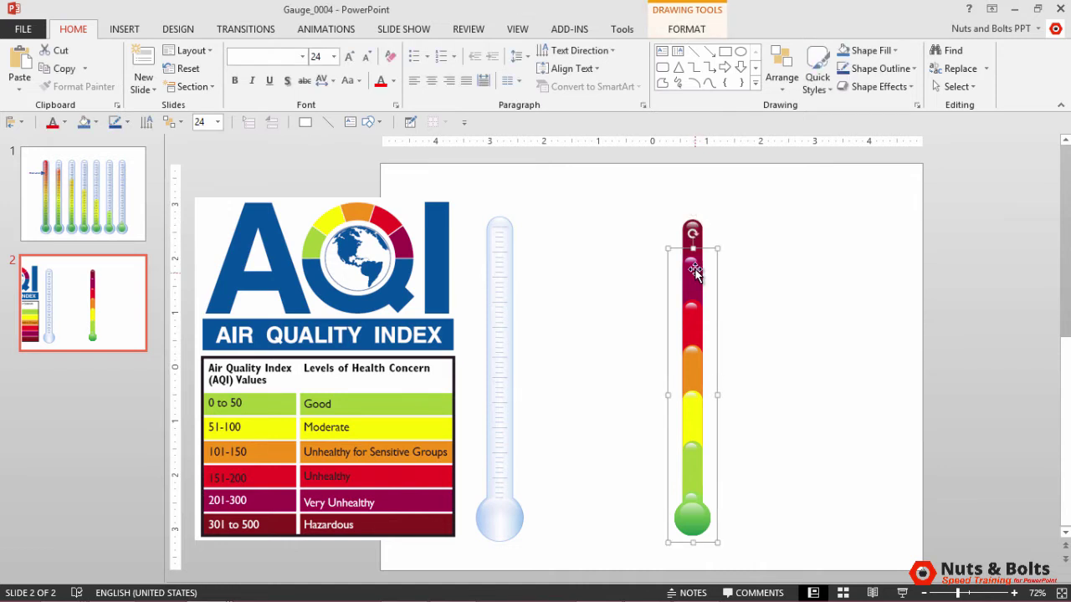
pyautogui.click(698, 228)
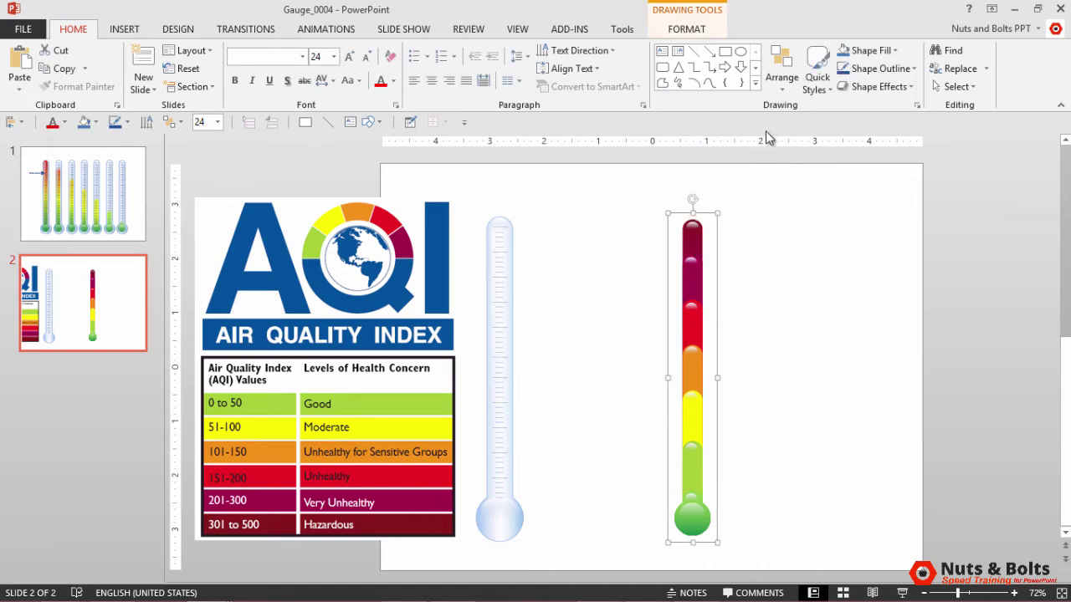
pyautogui.click(776, 80)
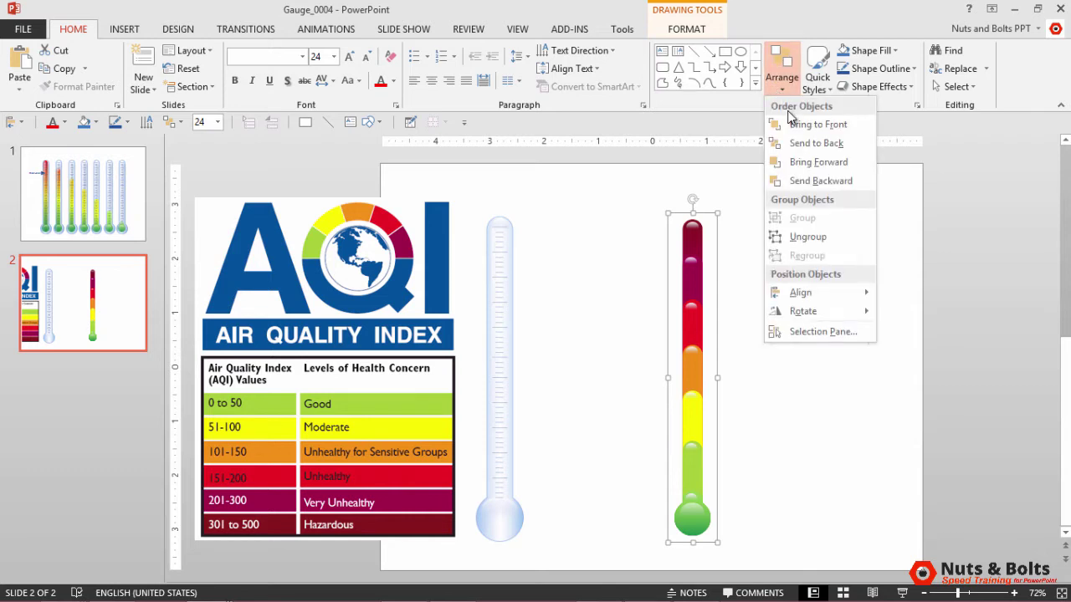
pyautogui.click(793, 128)
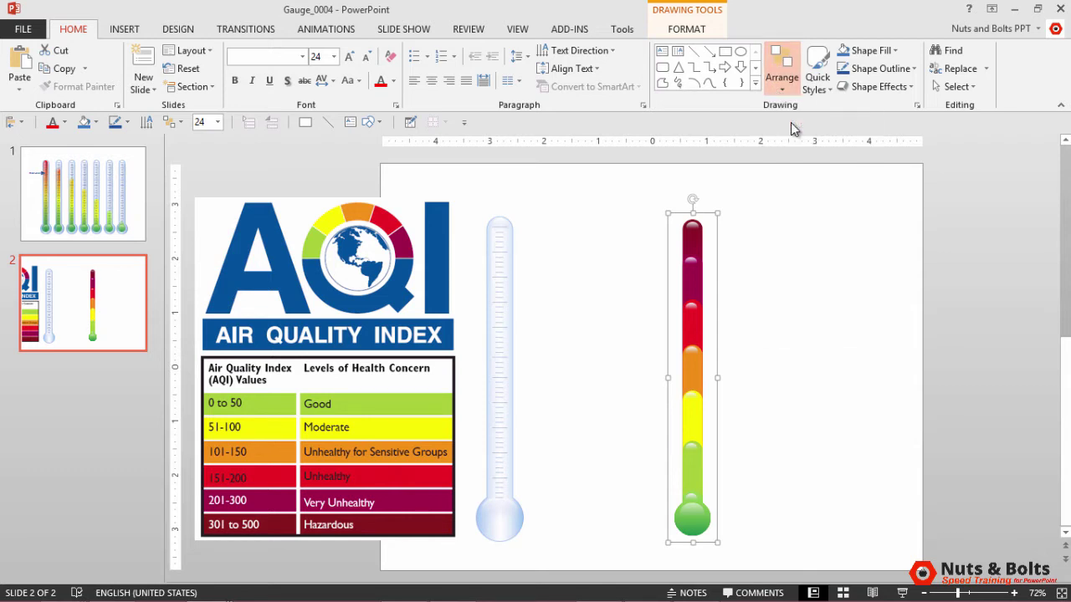
pyautogui.moveTo(696, 229); pyautogui.dragTo(749, 235)
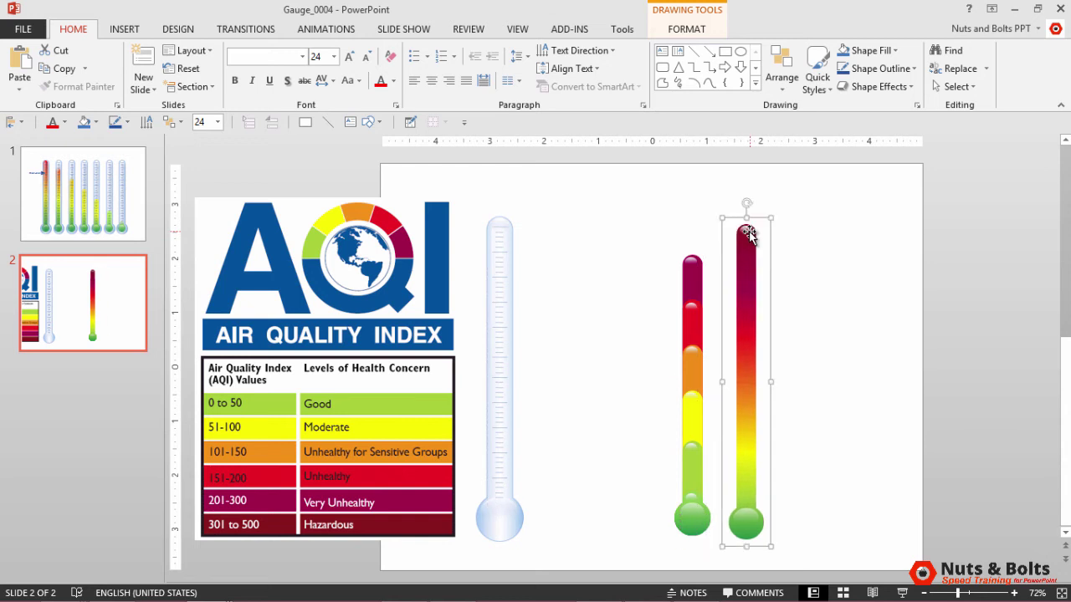
pyautogui.hotkey('ctrl', 'z')
# Send the full-height bar to the back and marquee-select the whole stacked gauge
pyautogui.click(782, 90)
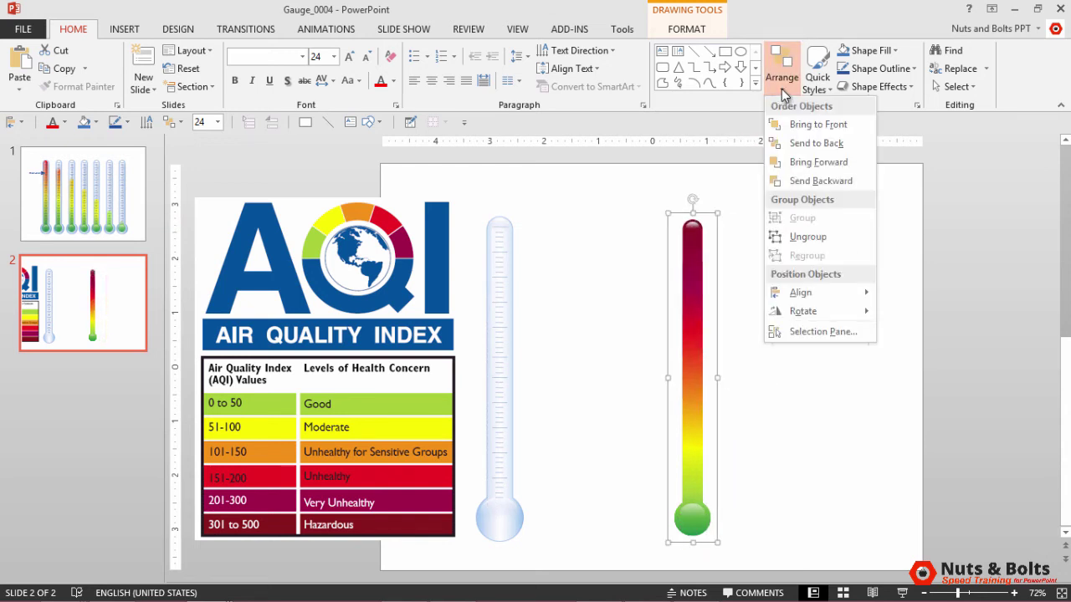
pyautogui.click(806, 143)
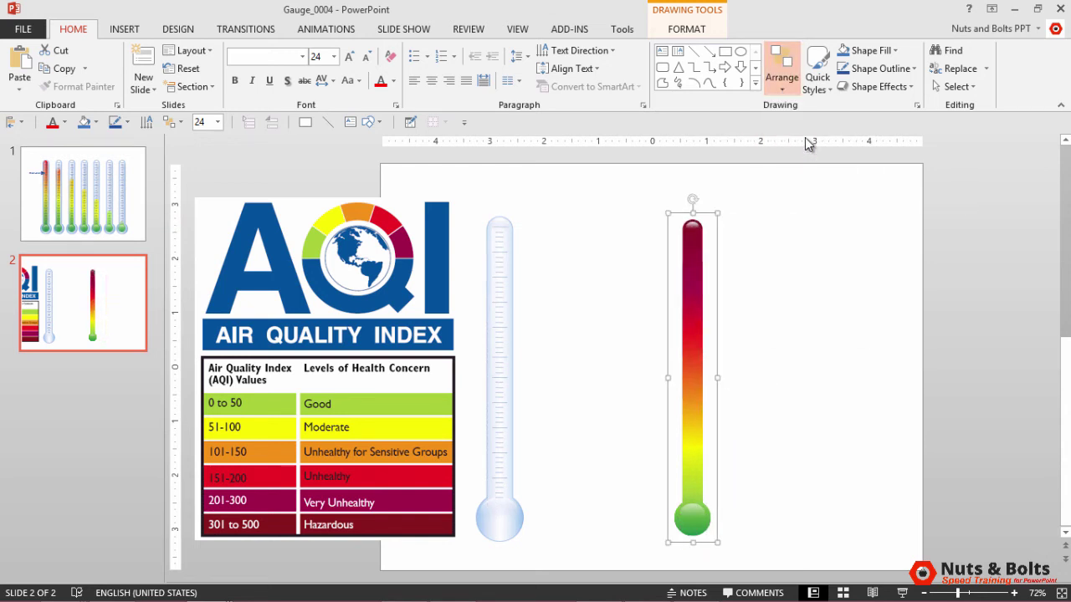
pyautogui.click(873, 315)
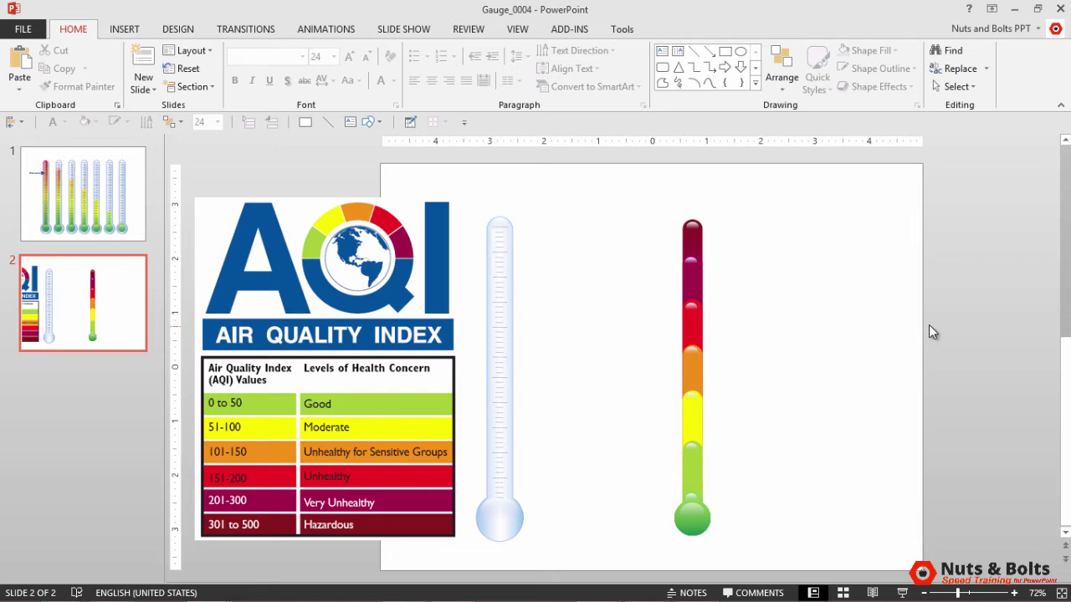
pyautogui.moveTo(752, 559)
pyautogui.mouseDown()
pyautogui.moveTo(608, 290)
pyautogui.moveTo(580, 184)
pyautogui.mouseUp()
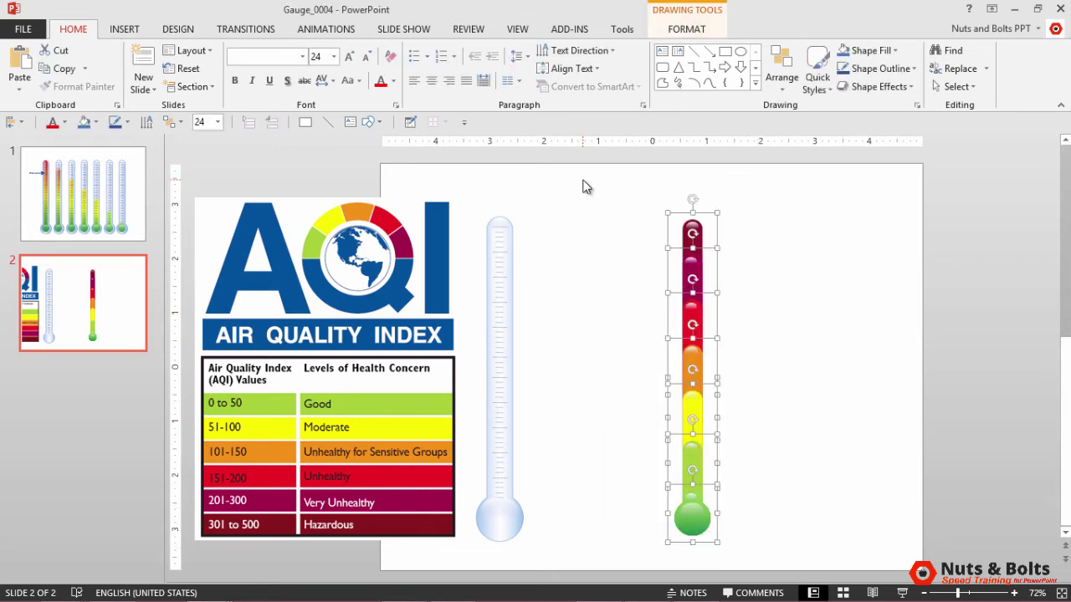
# Paste the gauge onto slide 2 of Animating A Vector Graphic, in the dark strip beside the trunk
pyautogui.hotkey('alt', 'Tab')
pyautogui.hotkey('ctrl', 'v')
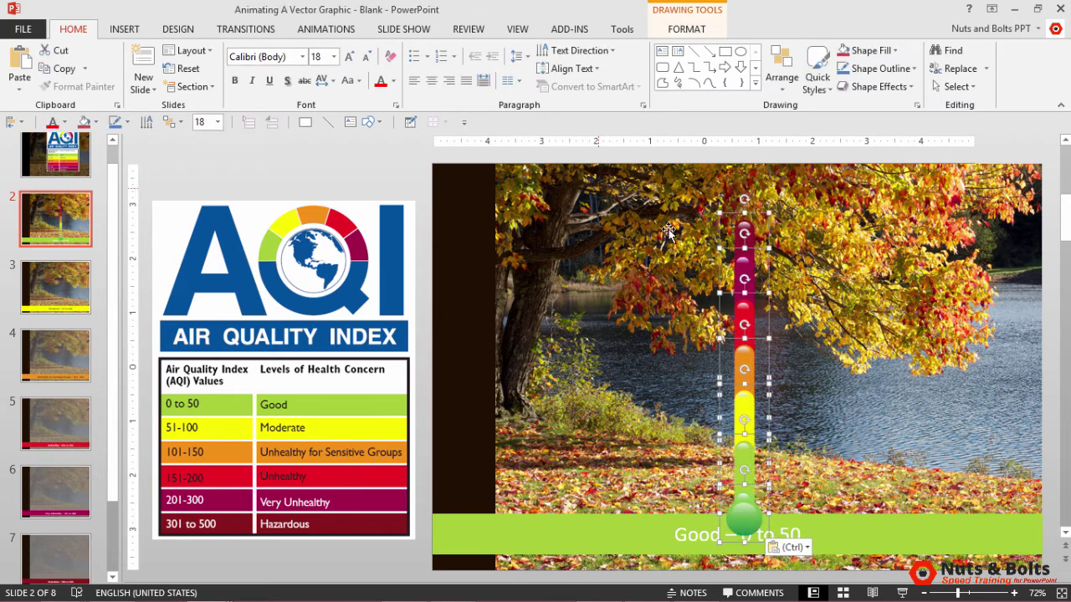
pyautogui.moveTo(728, 275); pyautogui.dragTo(455, 242)
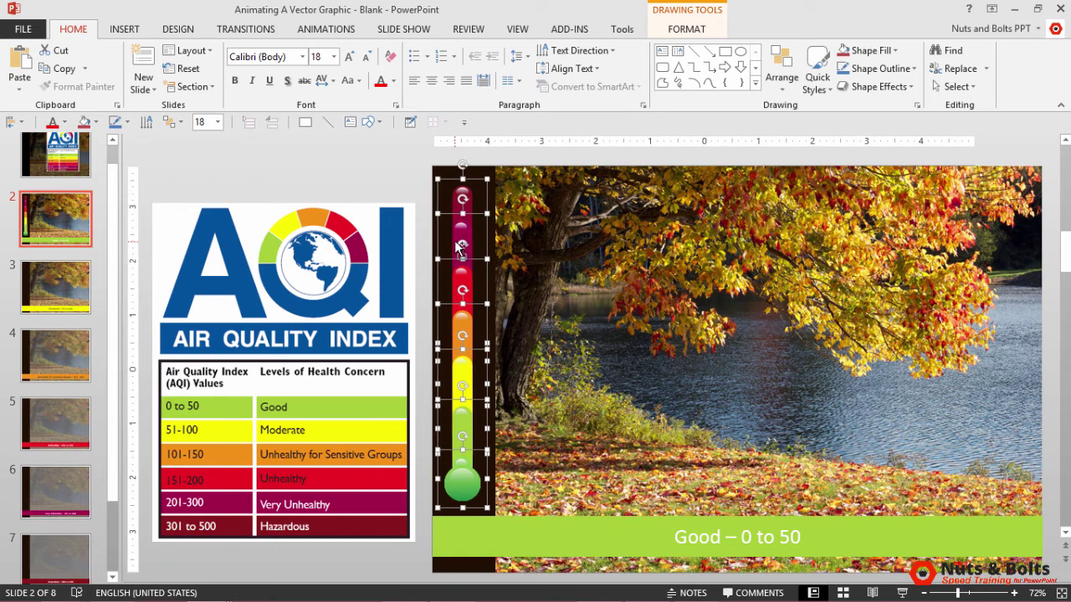
# Paste the same gauge onto slides 3, 4, 5, 6 and 7
pyautogui.press('pagedown')
pyautogui.hotkey('ctrl', 'v')
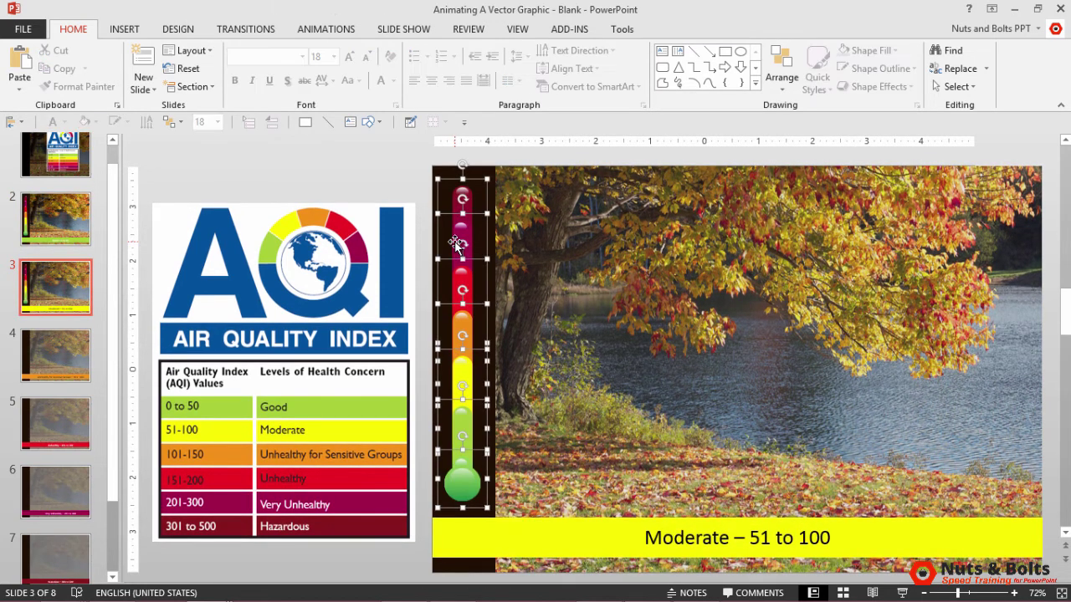
pyautogui.press('pagedown')
pyautogui.hotkey('ctrl', 'v')
pyautogui.press('pagedown')
pyautogui.hotkey('ctrl', 'v')
pyautogui.press('pagedown')
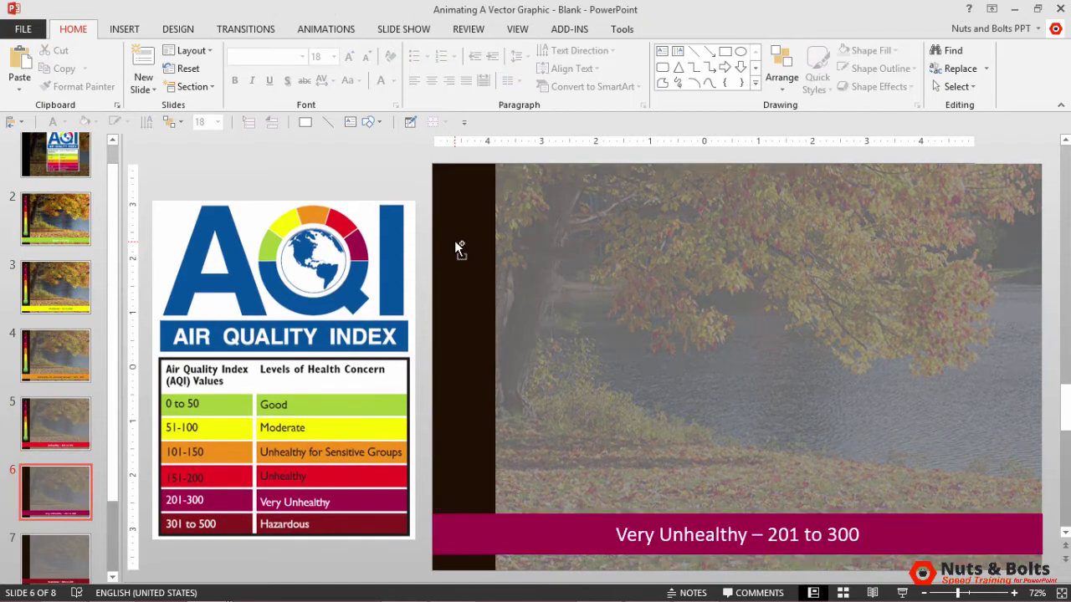
pyautogui.hotkey('ctrl', 'v')
pyautogui.press('pagedown')
pyautogui.hotkey('ctrl', 'v')
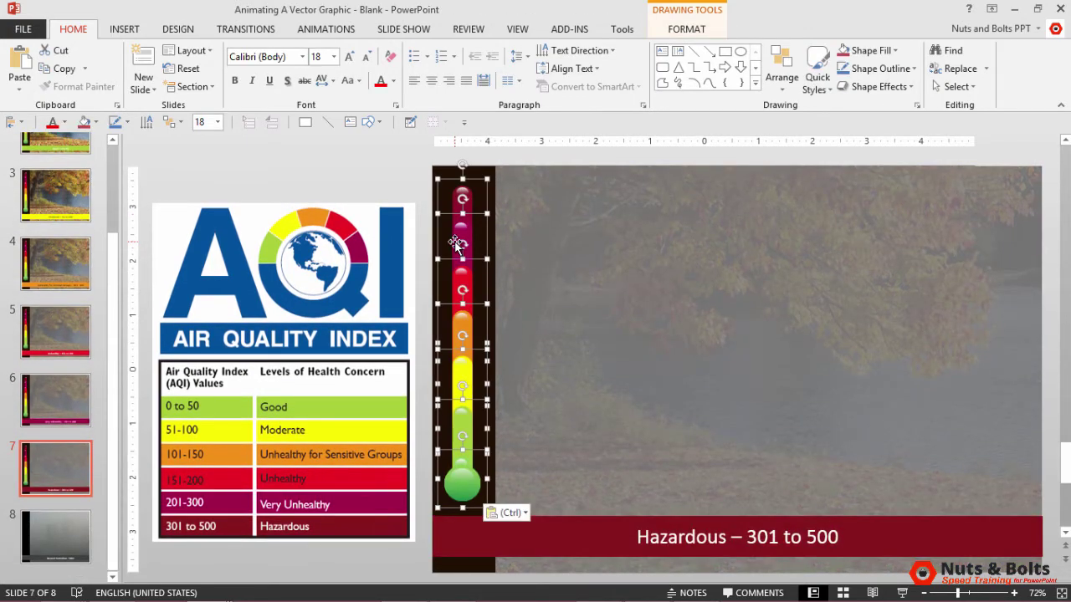
pyautogui.press('Escape')
# Click through the stacked sections of the Hazardous slide's gauge
pyautogui.click(456, 241)
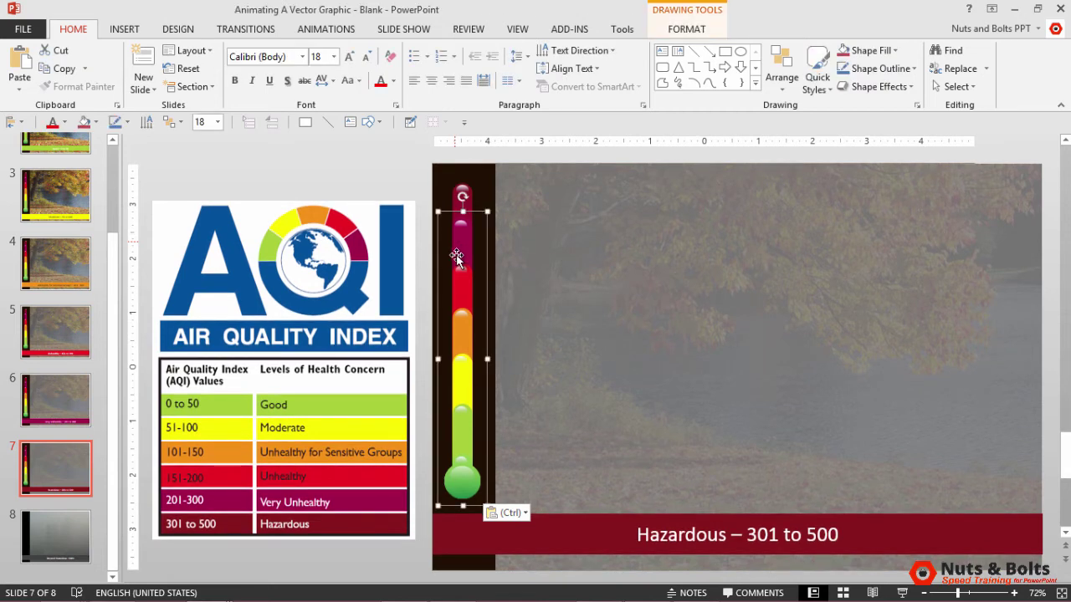
pyautogui.press('Escape')
pyautogui.click(462, 297)
pyautogui.press('Escape')
pyautogui.click(466, 329)
pyautogui.press('Escape')
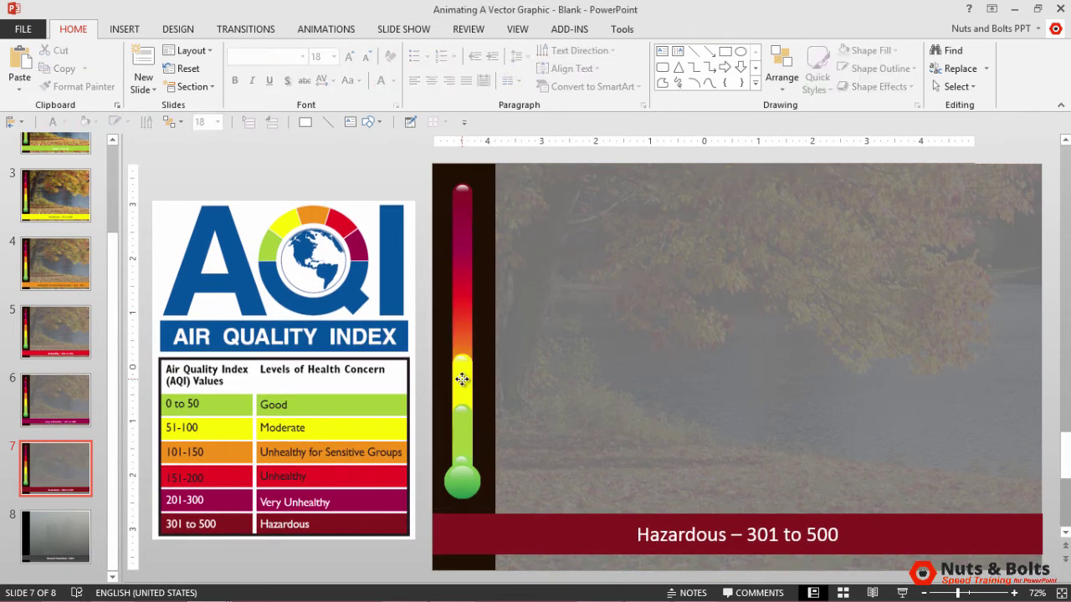
pyautogui.click(461, 378)
pyautogui.press('Escape')
pyautogui.click(461, 421)
pyautogui.press('Escape')
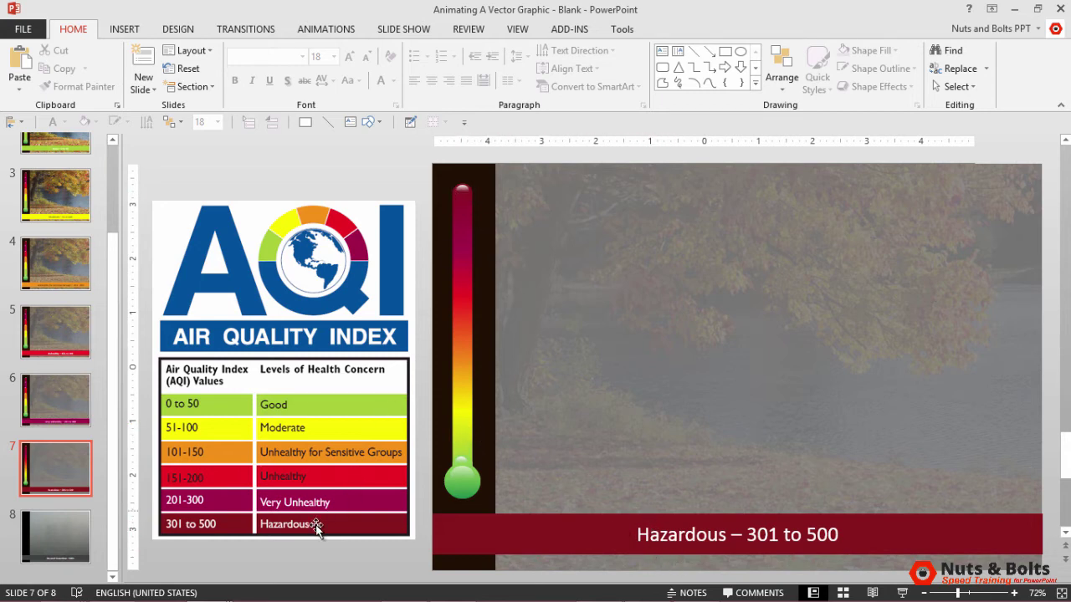
# Check the gauges on the Very Unhealthy and Unhealthy – 151 to 200 slides, then move up a slide
pyautogui.click(60, 408)
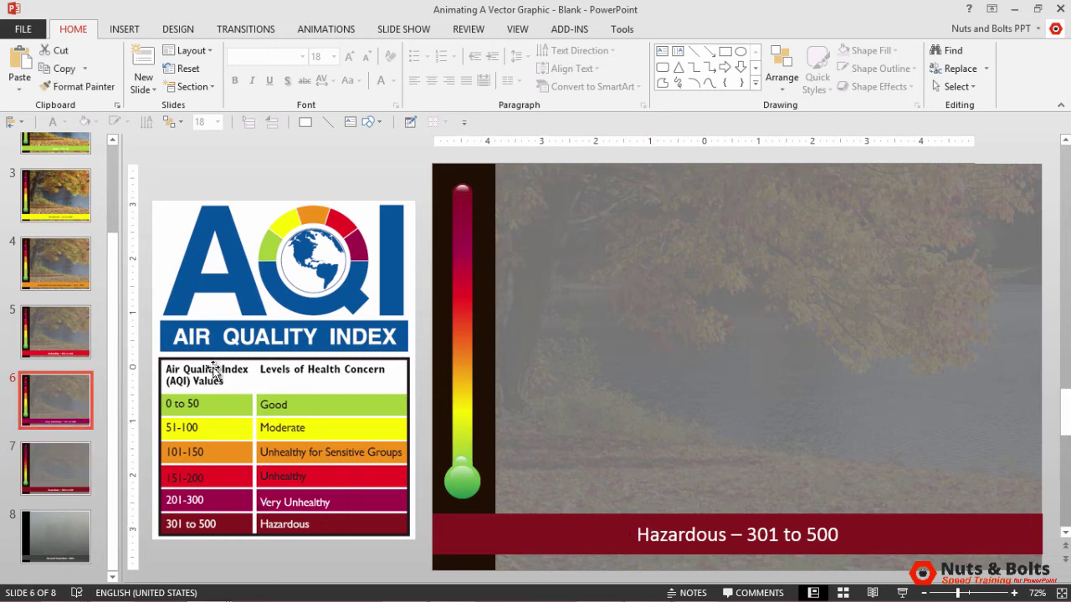
pyautogui.click(462, 194)
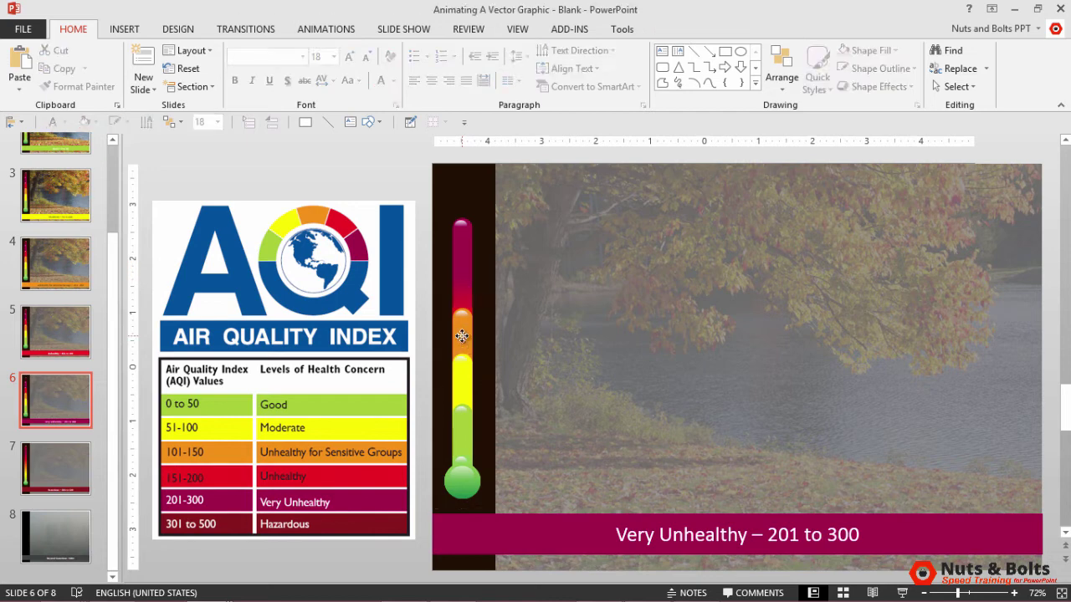
pyautogui.click(461, 432)
pyautogui.click(51, 339)
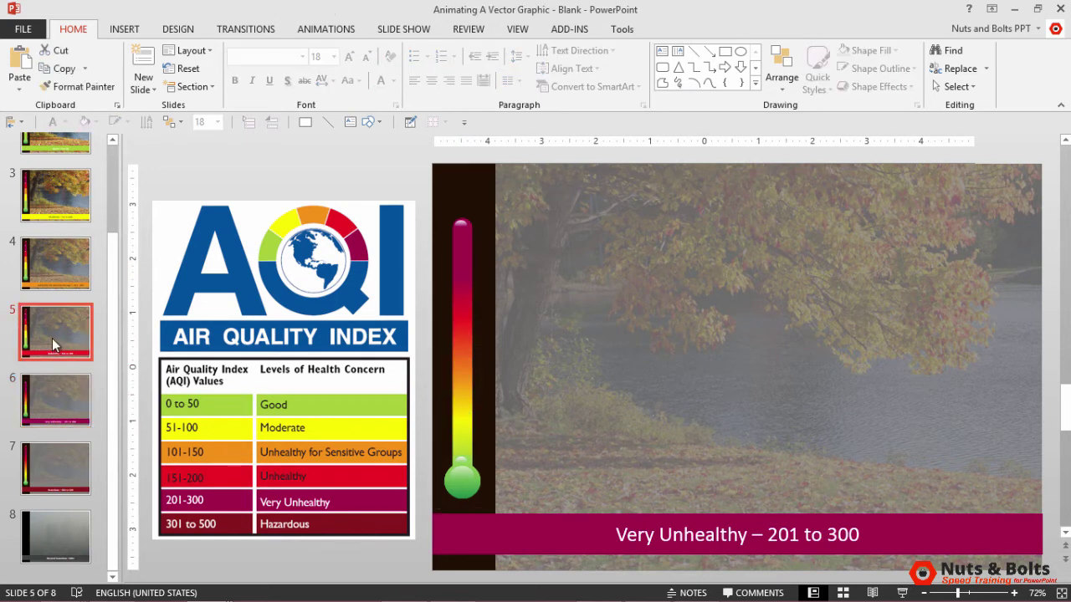
pyautogui.click(450, 302)
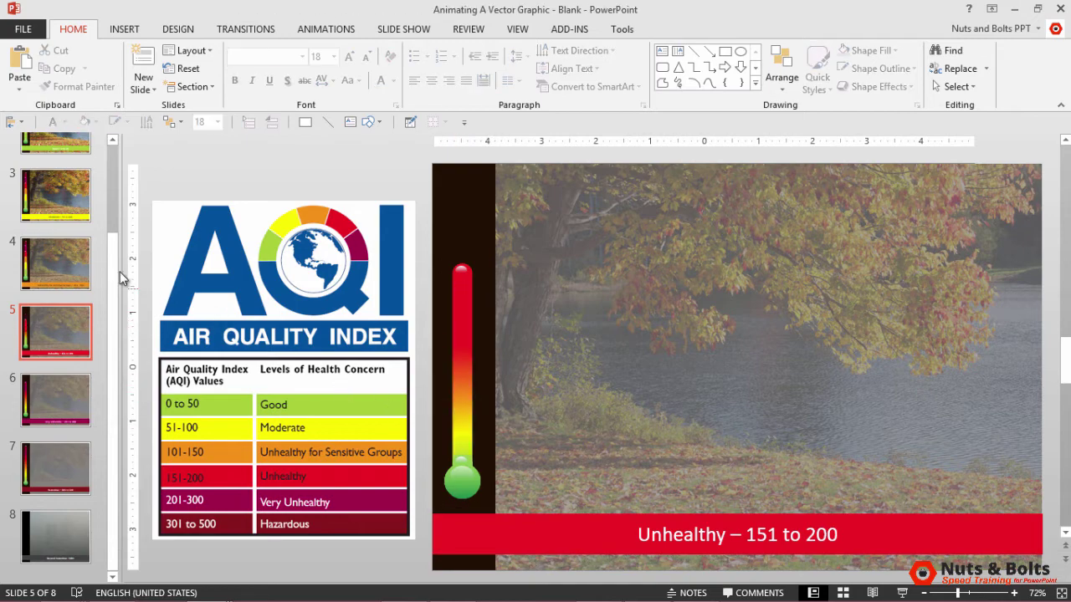
pyautogui.press('Up')
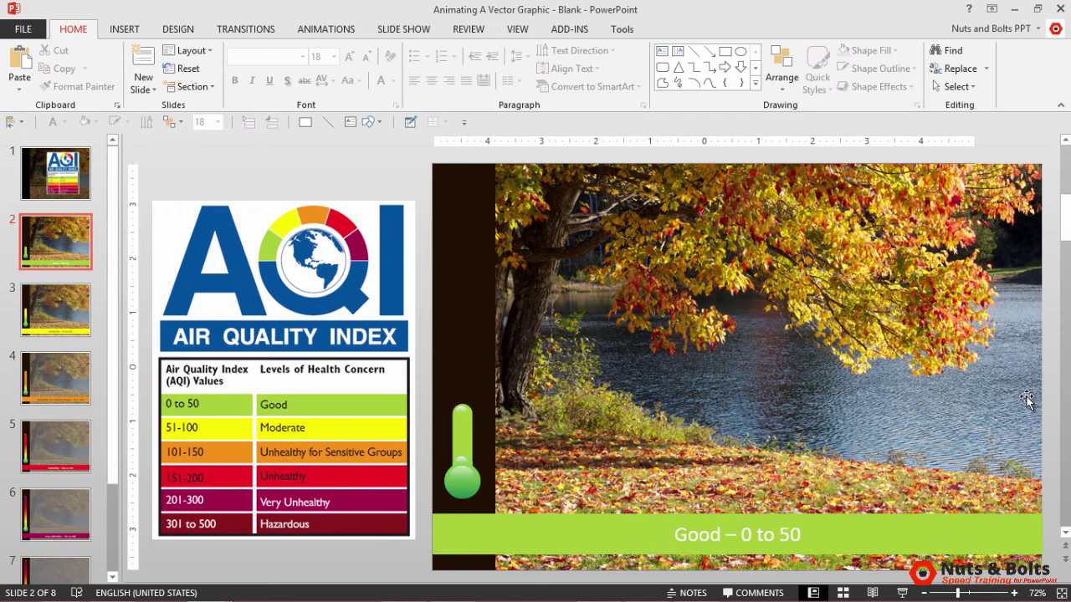
# Apply a Wipe animation to the green gauge on the Good – 0 to 50 slide
pyautogui.click(466, 425)
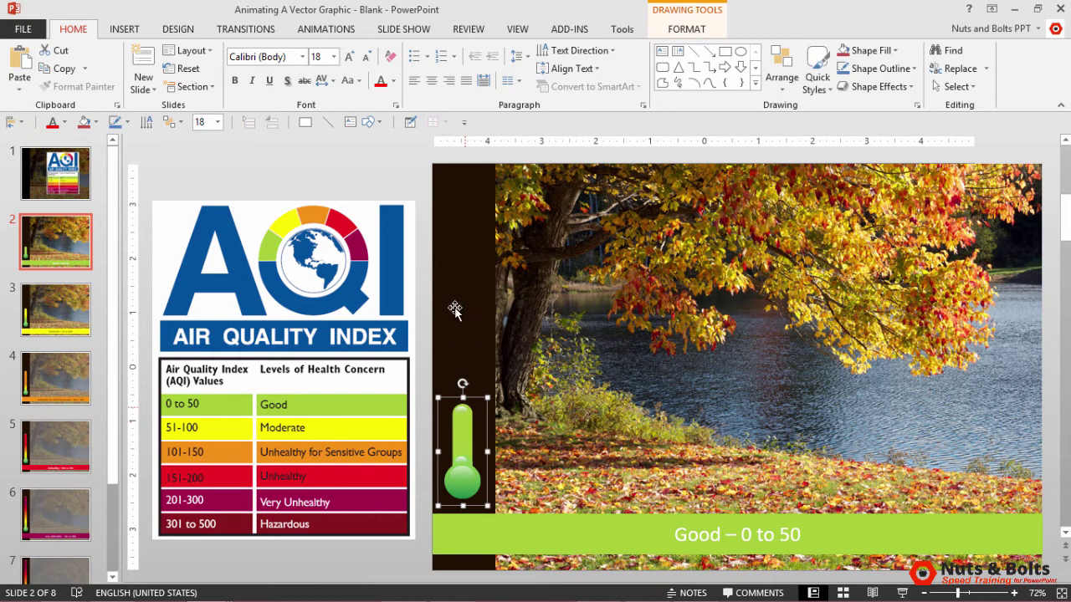
pyautogui.click(343, 33)
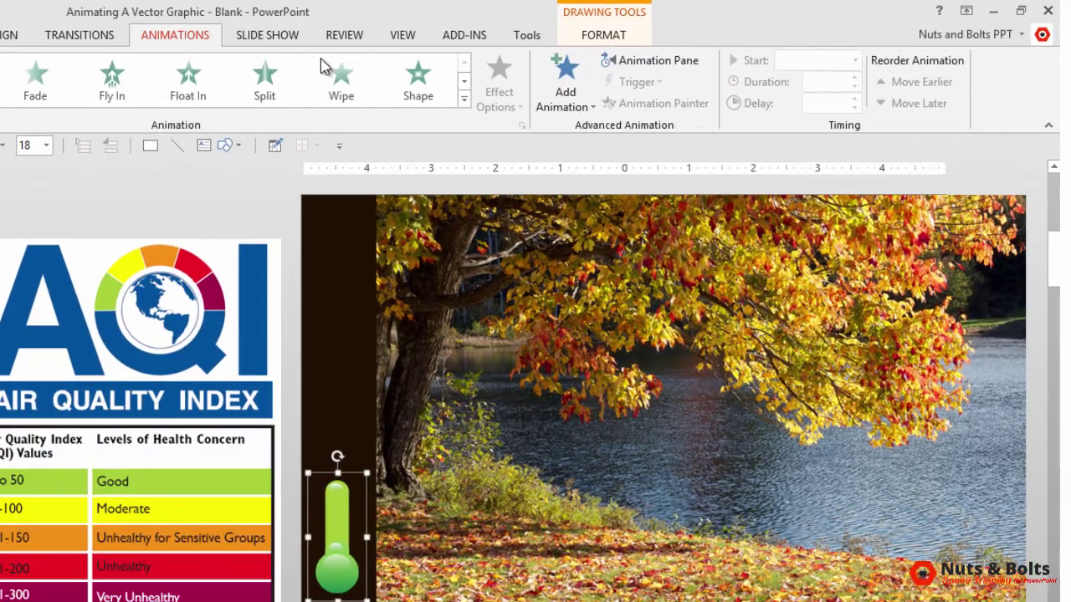
pyautogui.click(469, 75)
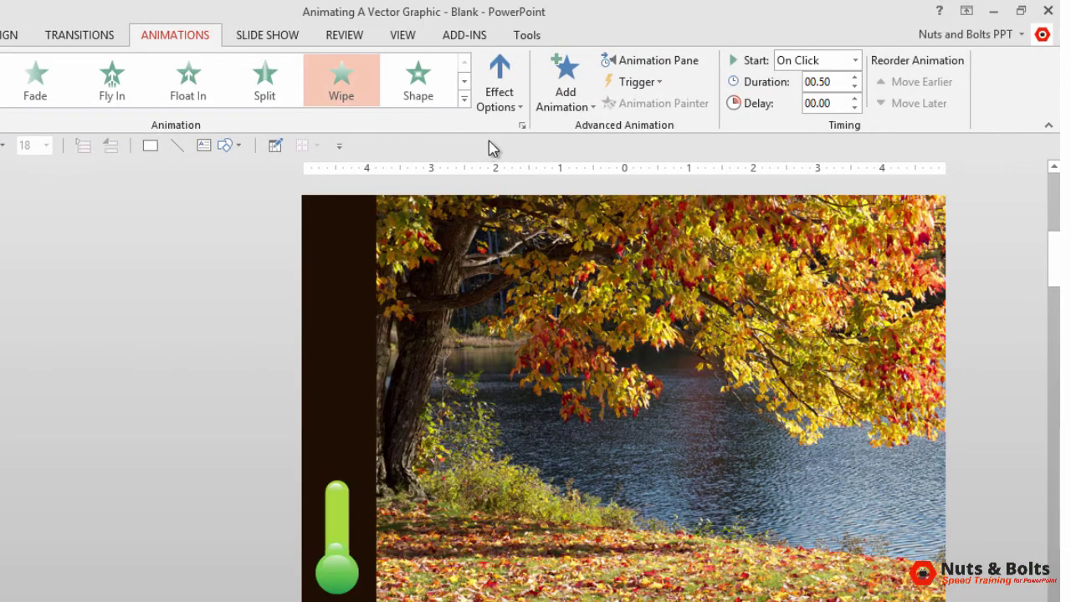
pyautogui.click(508, 106)
pyautogui.click(509, 109)
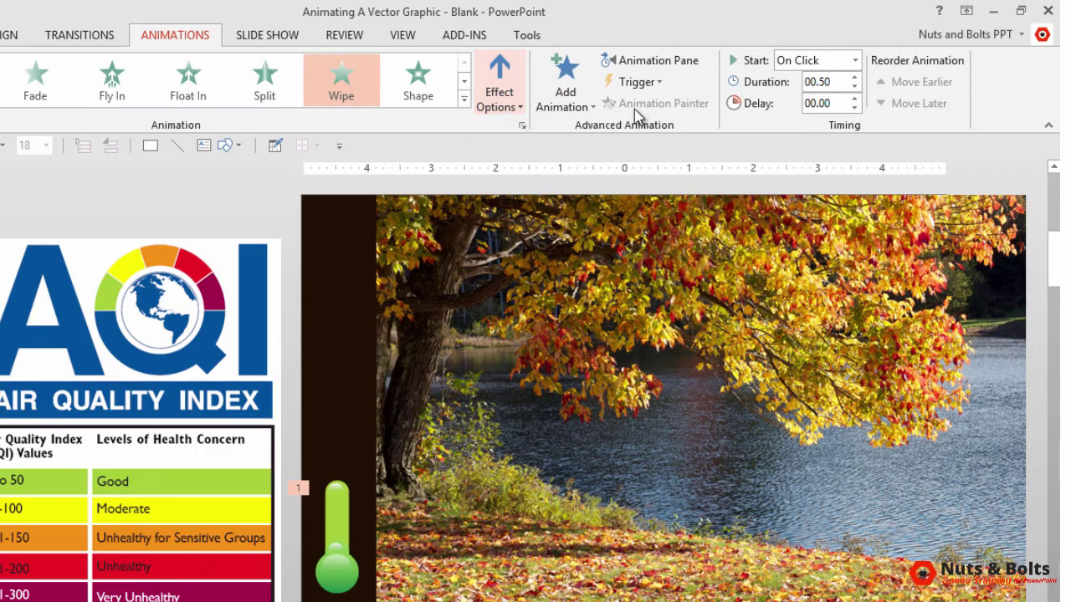
# Set the wipe's duration to 01.00 and its start to With Previous
pyautogui.click(854, 77)
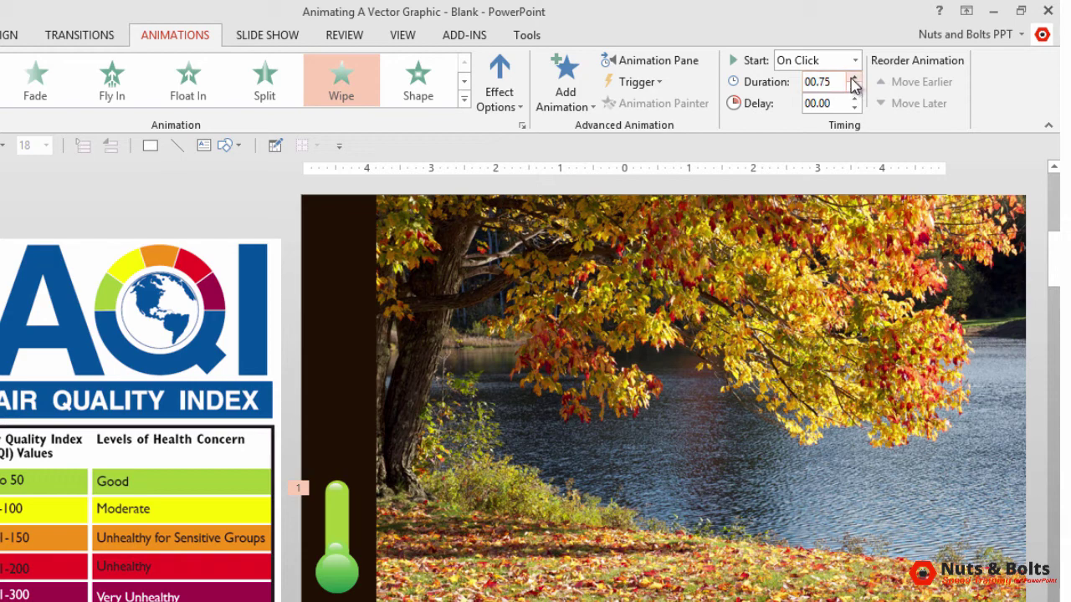
pyautogui.click(853, 77)
pyautogui.click(855, 60)
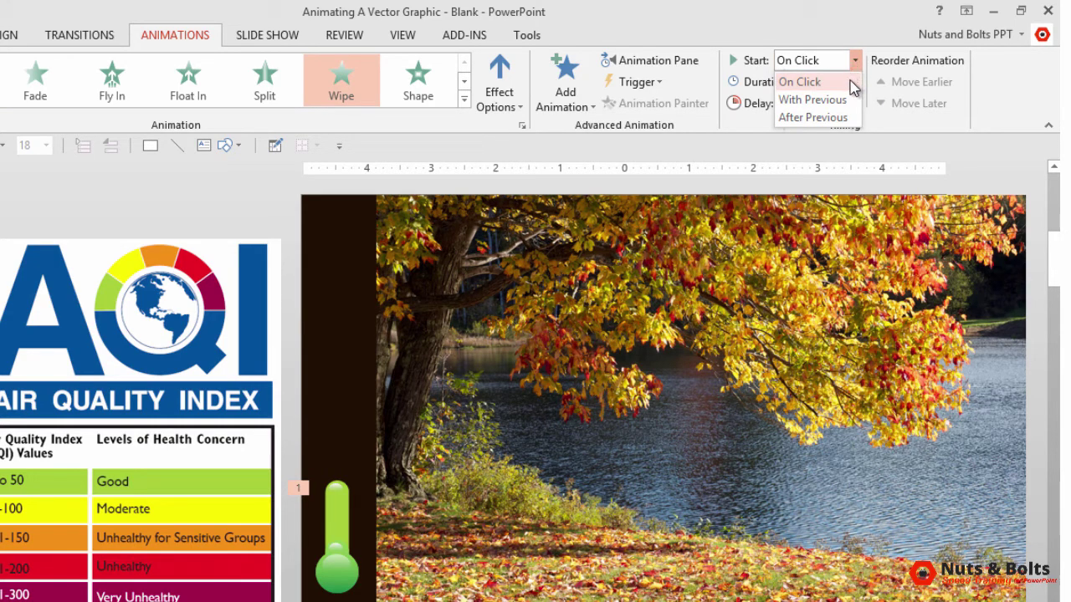
pyautogui.click(848, 99)
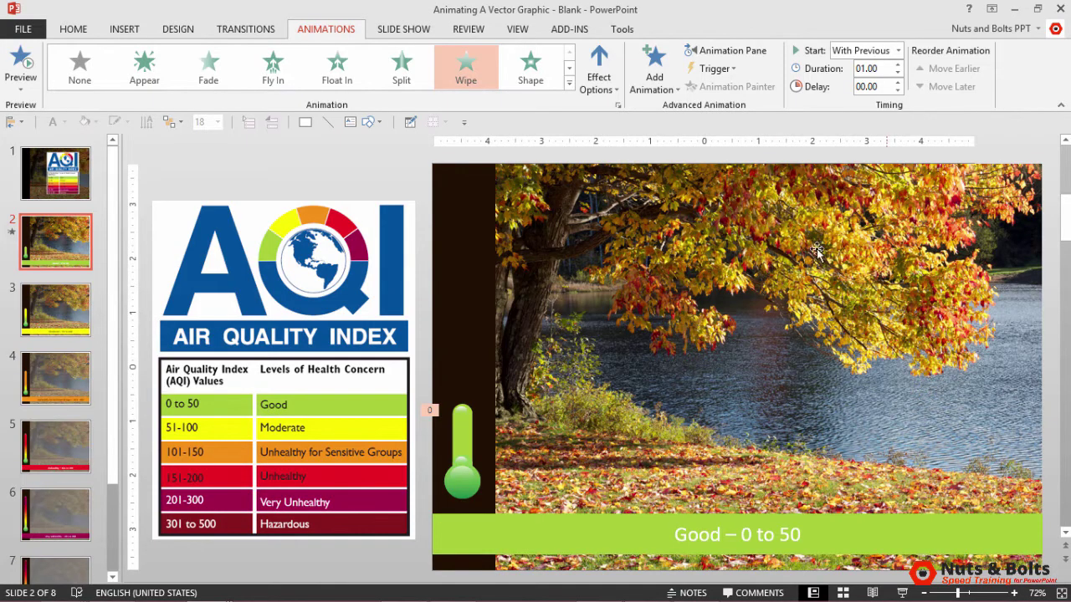
# Copy the Good slide gauge's Wipe animation with Animation Painter onto each gauge on slides 3–7
pyautogui.click(460, 418)
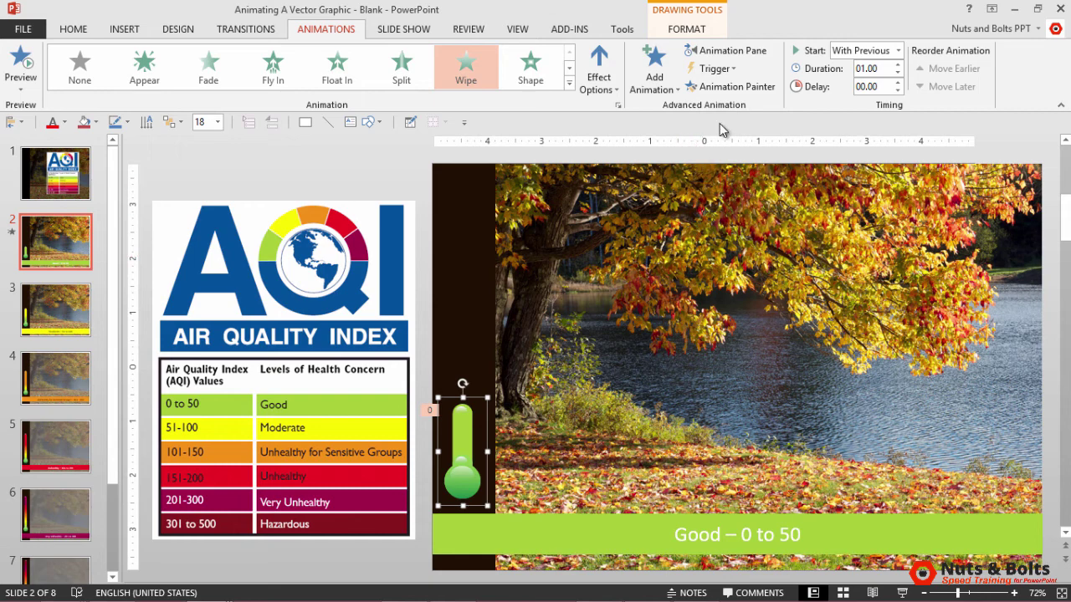
pyautogui.click(731, 91)
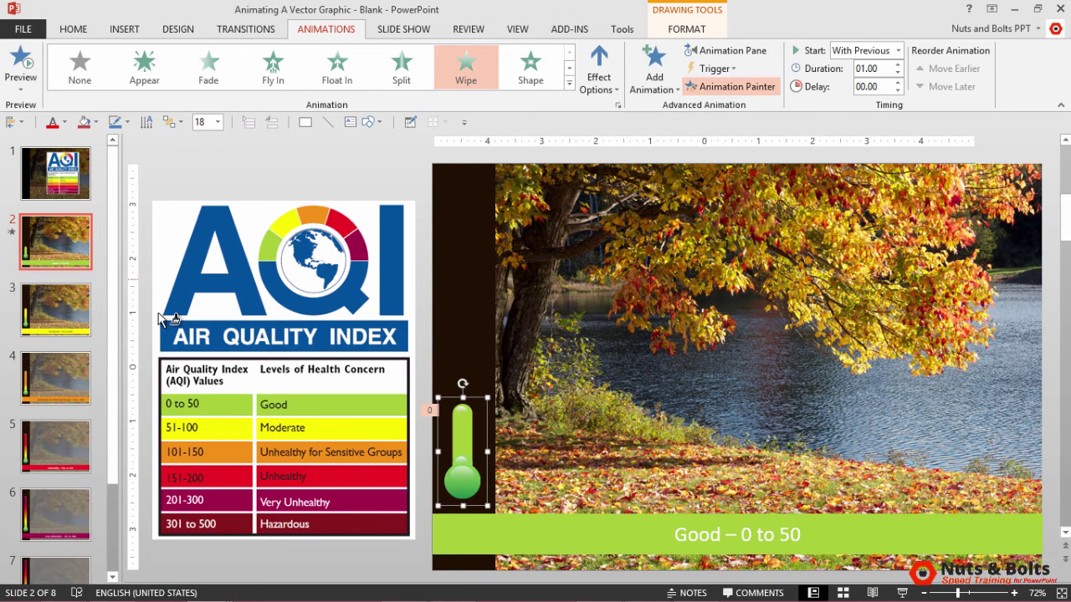
pyautogui.click(44, 323)
pyautogui.click(459, 421)
pyautogui.click(52, 373)
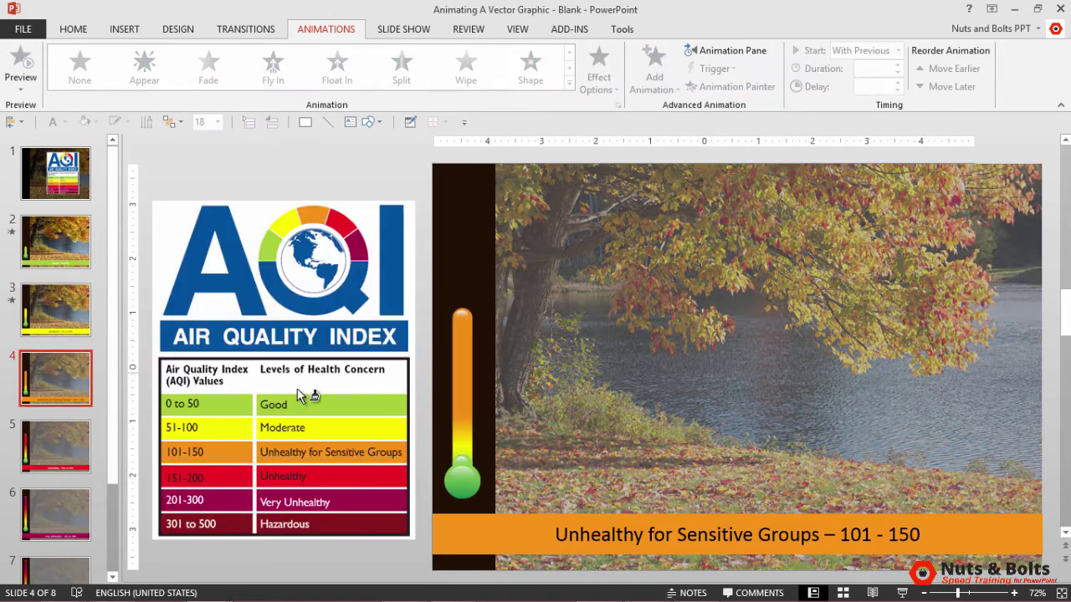
pyautogui.click(459, 415)
pyautogui.click(88, 445)
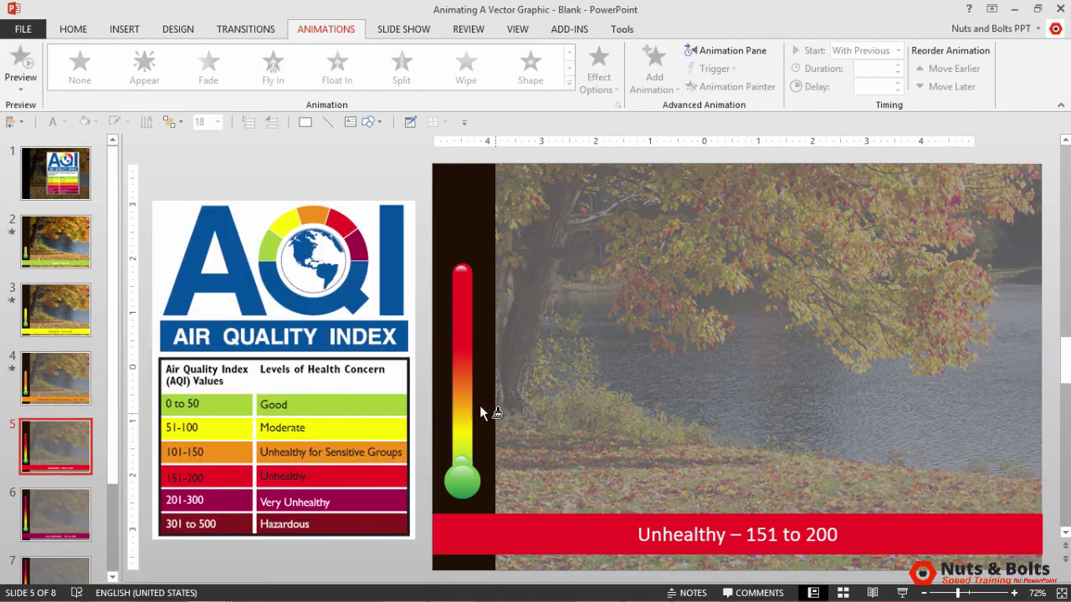
pyautogui.click(469, 405)
pyautogui.click(67, 524)
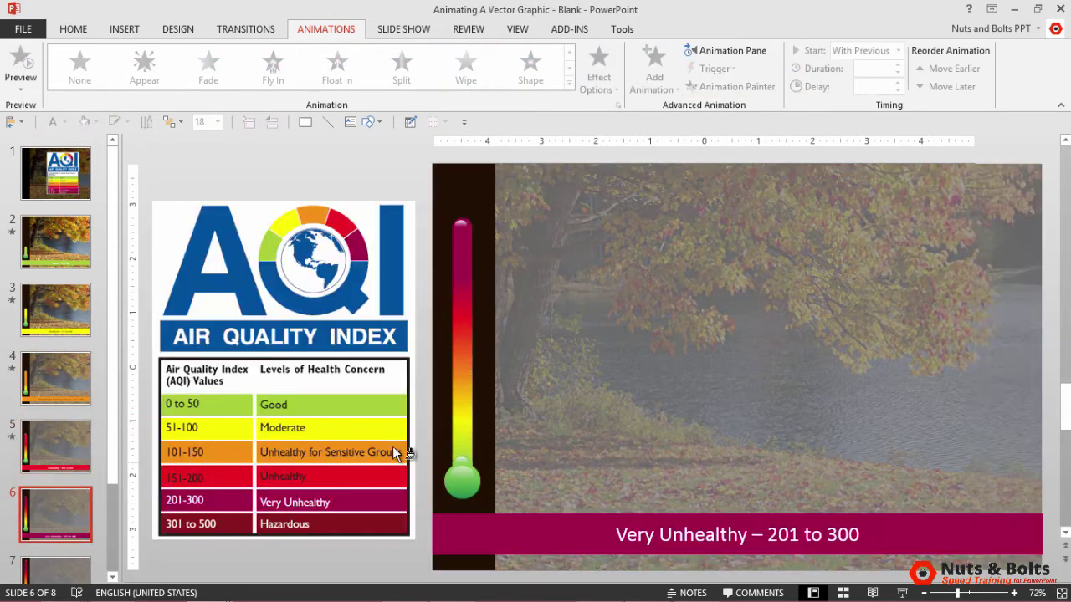
pyautogui.click(454, 407)
pyautogui.click(55, 569)
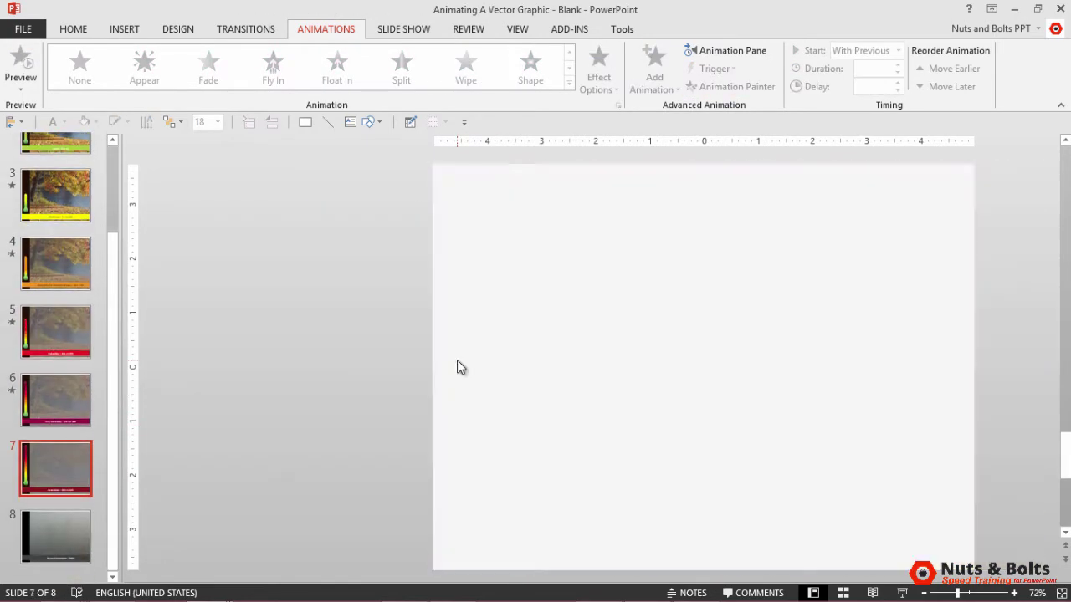
pyautogui.click(458, 366)
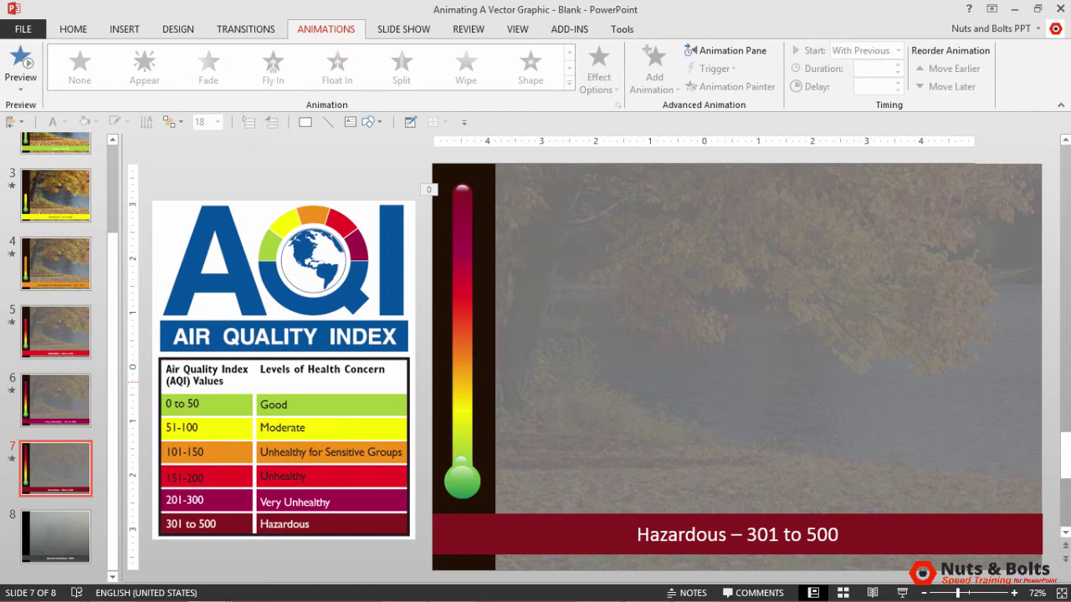
# Paste the glass thermometer casing over the Hazardous slide's gauge, align it, and return to the Good slide
pyautogui.hotkey('alt', 'h')
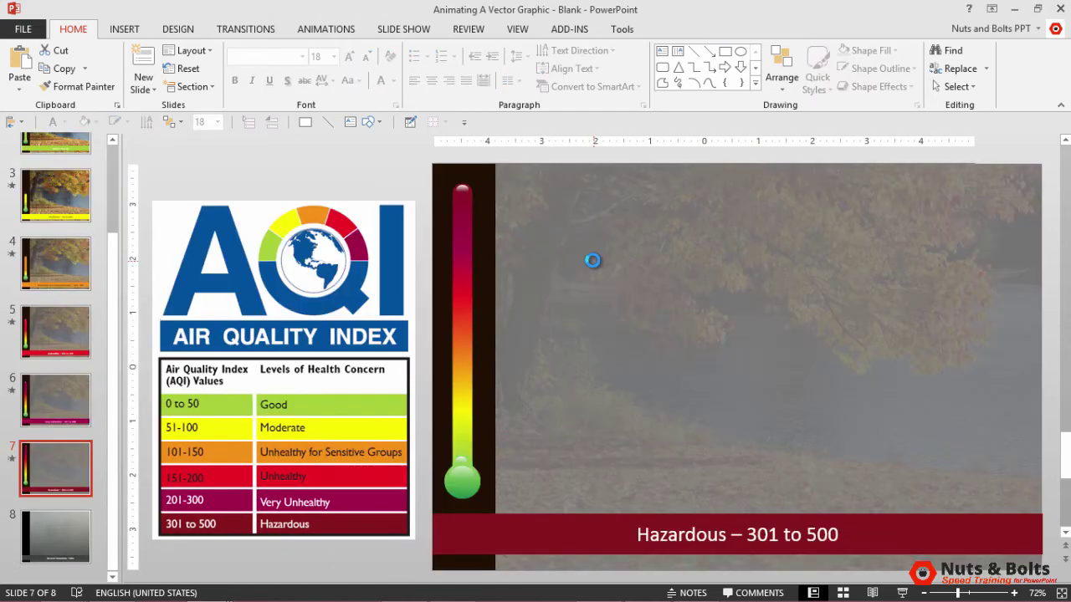
pyautogui.hotkey('ctrl', 'v')
pyautogui.moveTo(550, 344); pyautogui.dragTo(463, 331)
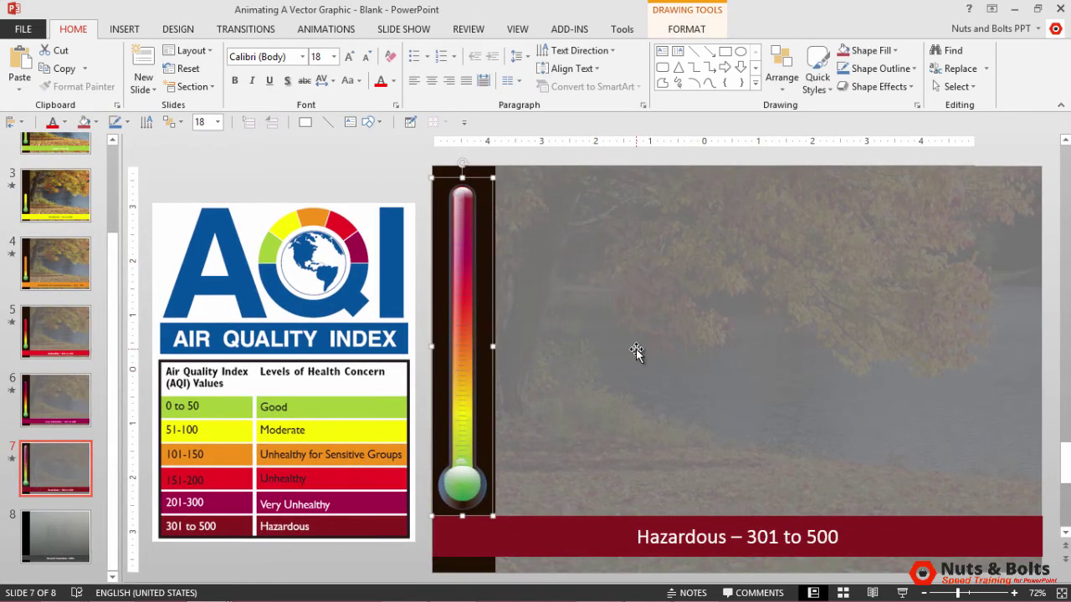
pyautogui.press('Left')
pyautogui.press('Up')
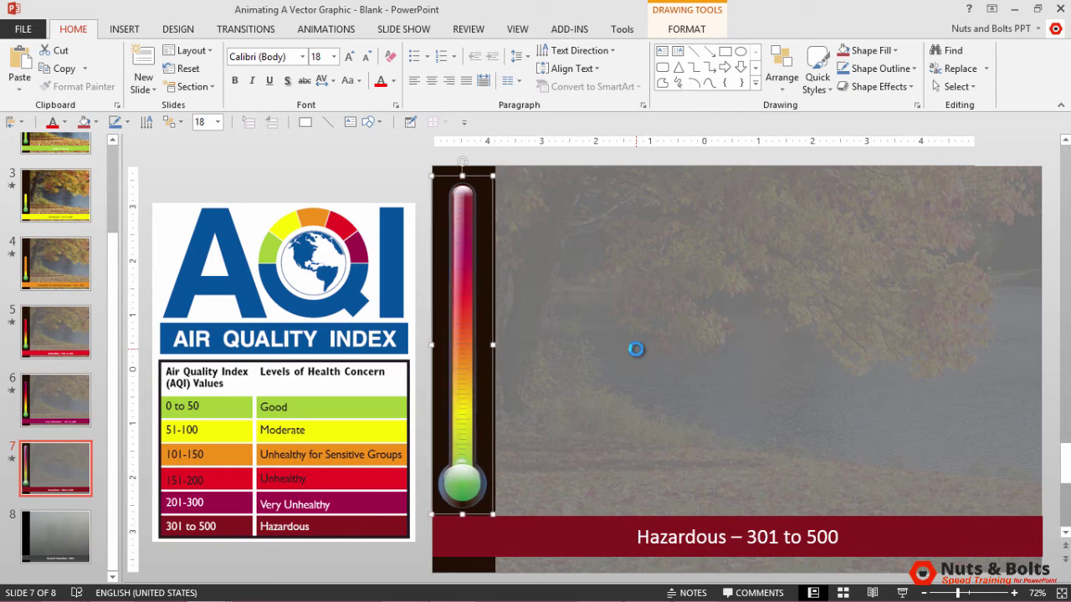
pyautogui.press('pageup')
pyautogui.press('pageup')
pyautogui.press('pageup')
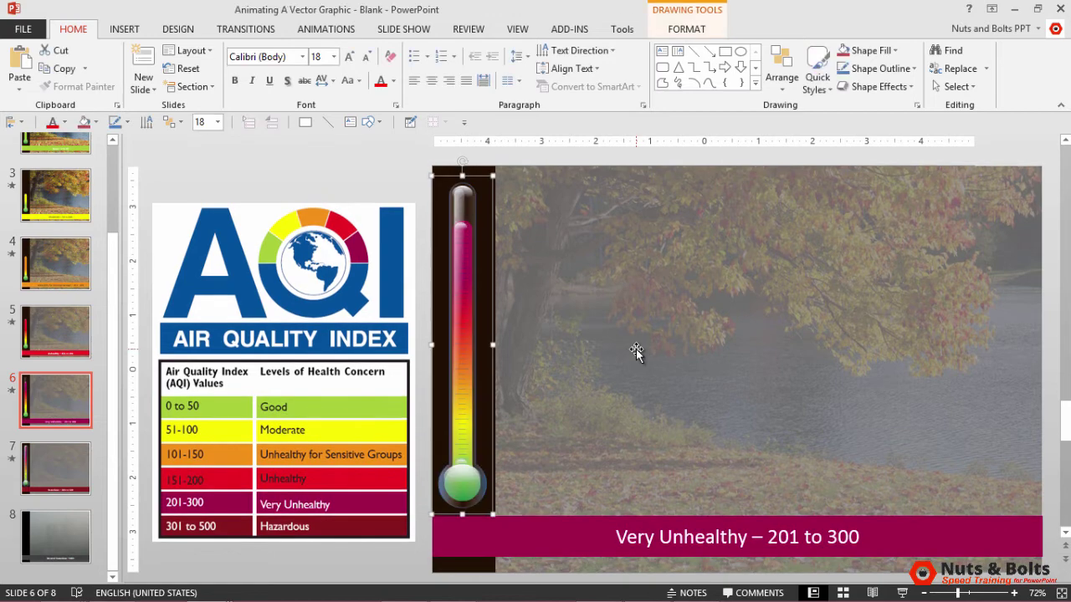
pyautogui.press('pageup')
pyautogui.press('pageup')
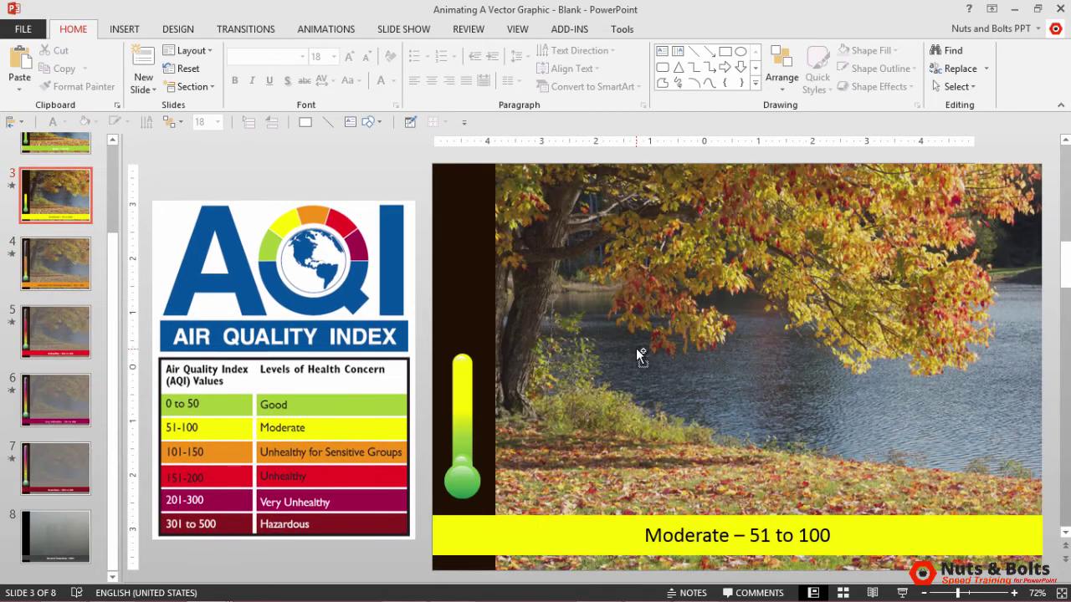
# Paste the glass casing over the green gauge on the Good – 0 to 50 slide
pyautogui.hotkey('ctrl', 'v')
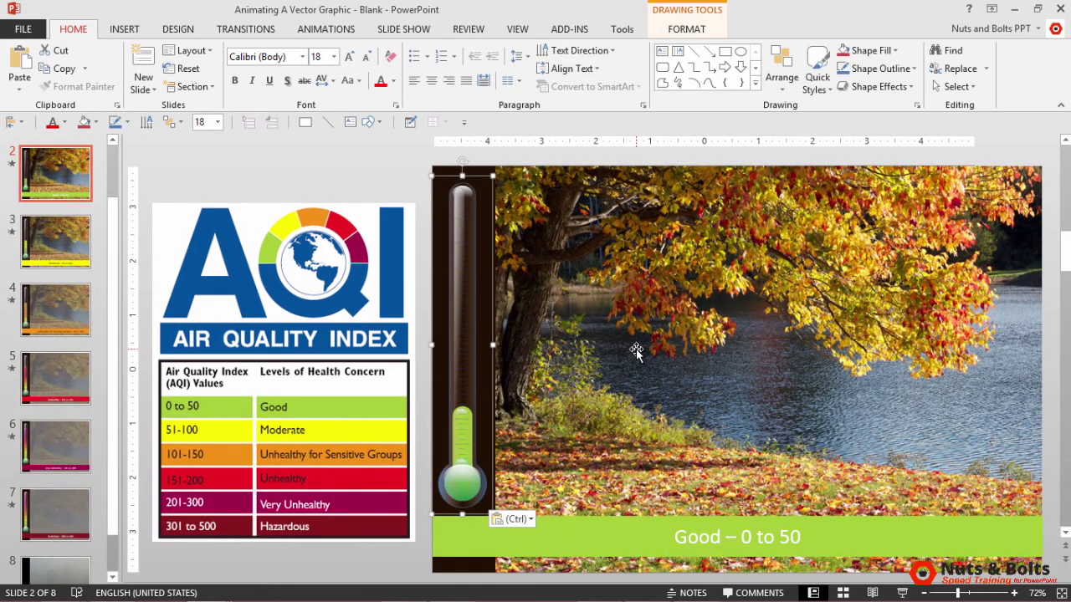